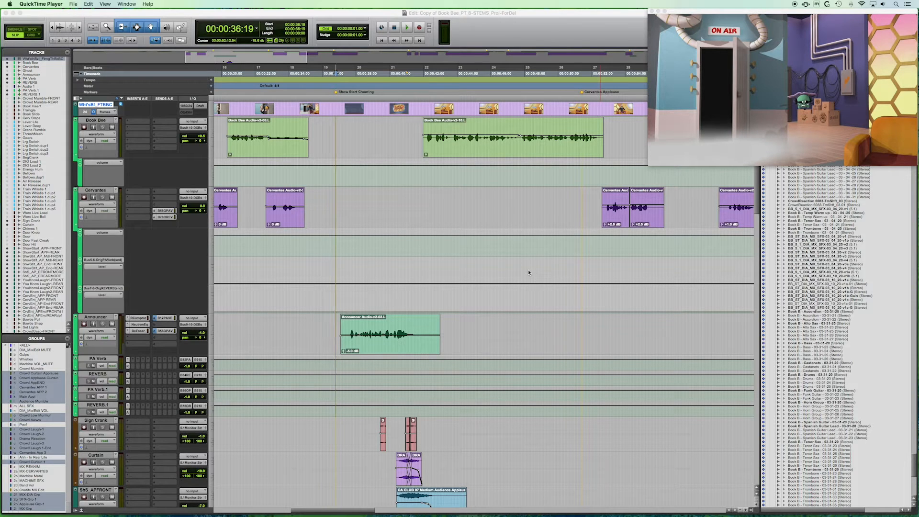
Switch to Pro Tools and compare the session's Mix and Edit windows, finishing in the Edit window.
{"action": "left_click", "coordinate": [327, 13]}
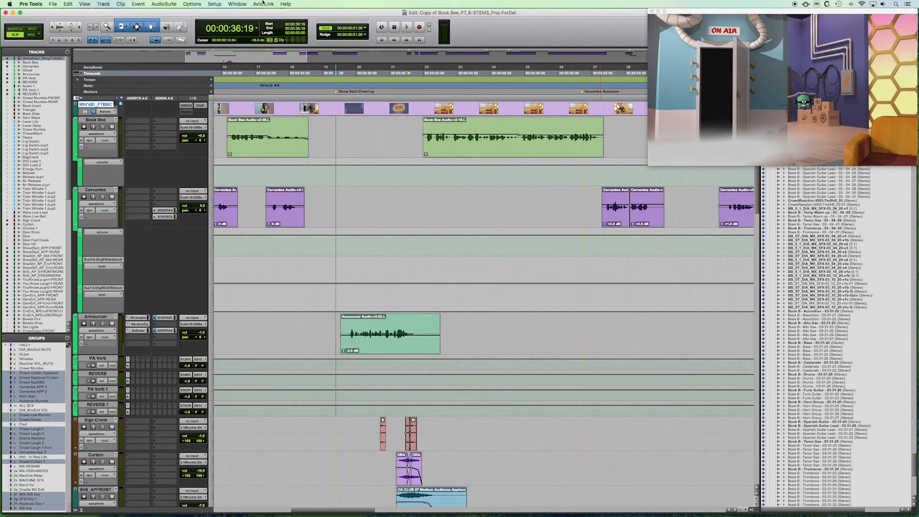
{"action": "key", "text": "super+equal"}
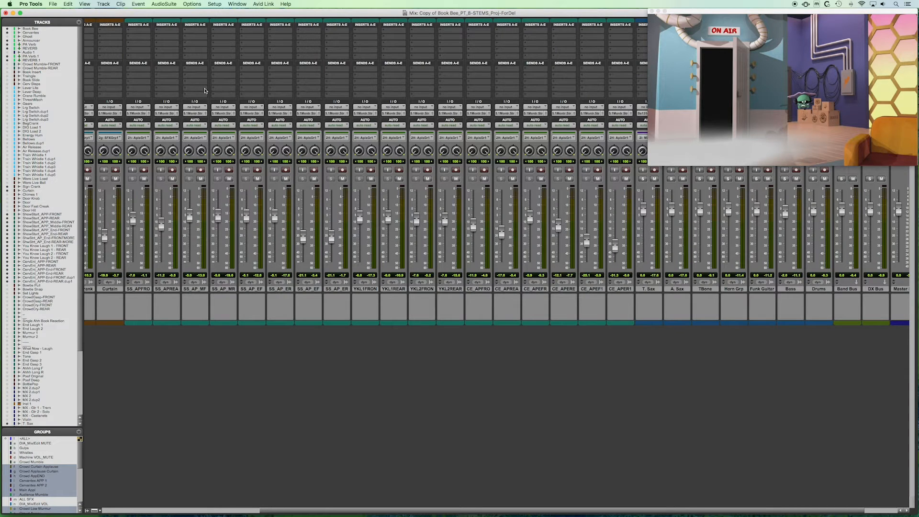
{"action": "key", "text": "super+equal"}
{"action": "left_click", "coordinate": [231, 5]}
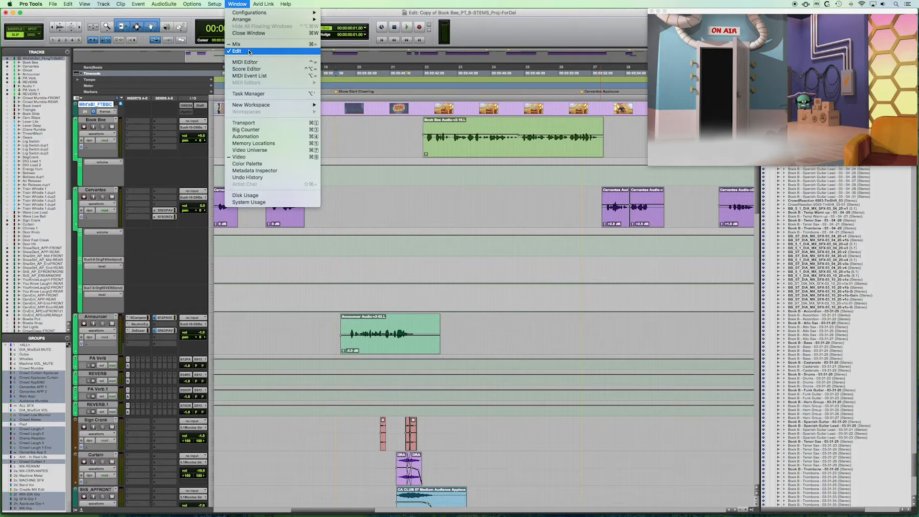
{"action": "left_click", "coordinate": [215, 14]}
{"action": "key", "text": "super+equal"}
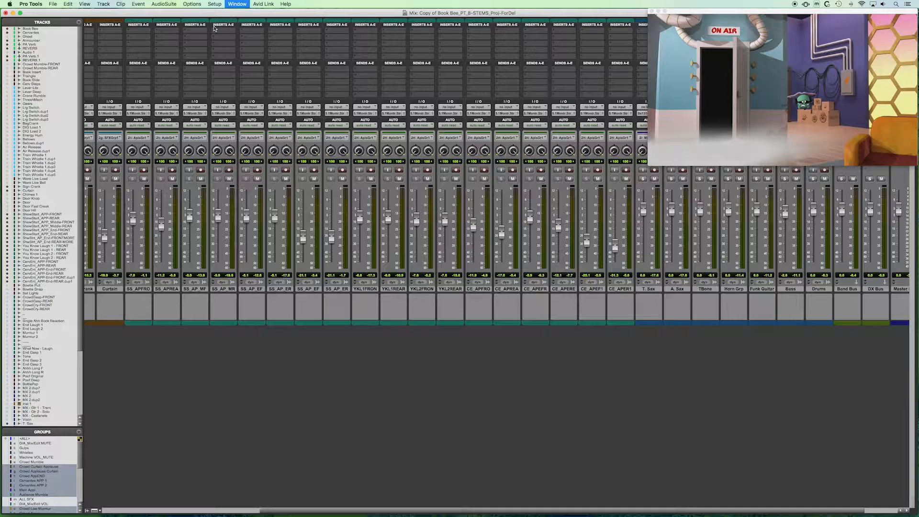
{"action": "left_click_drag", "start_coordinate": [193, 11], "coordinate": [235, 2]}
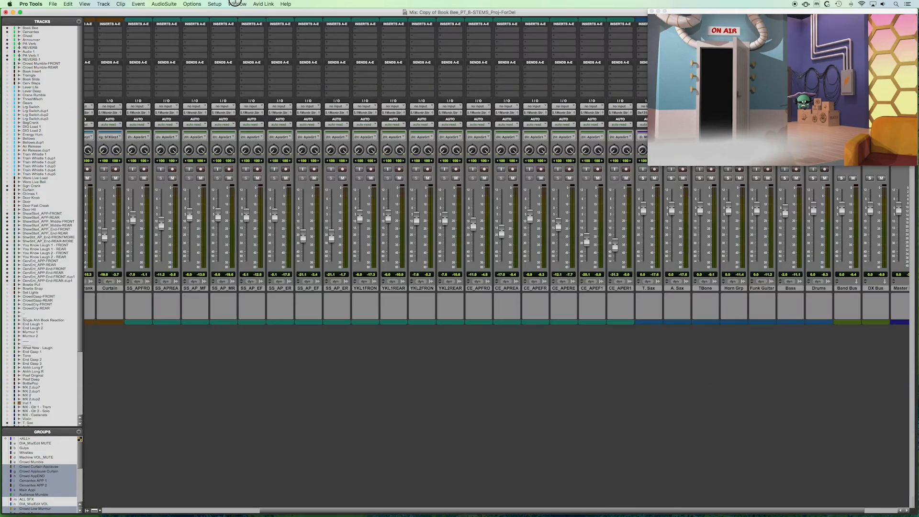
{"action": "key", "text": "super+equal"}
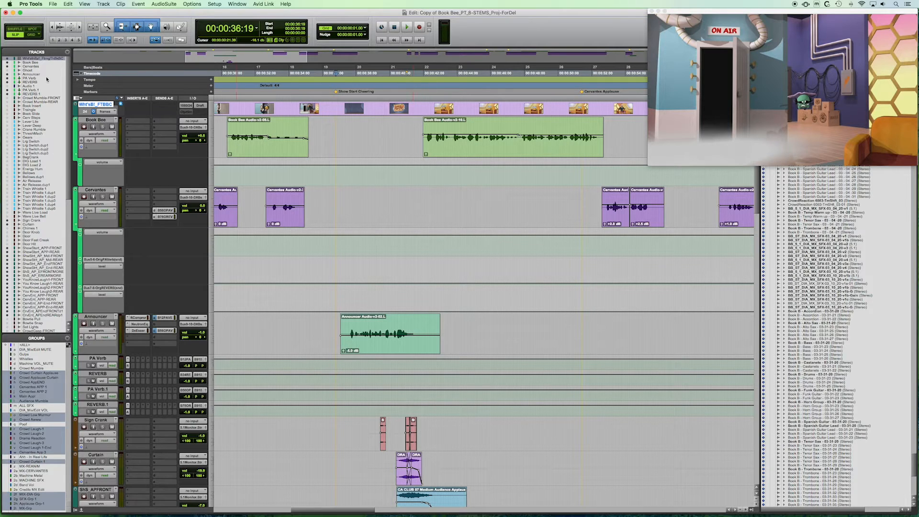
Show the Ghost track in the Edit window and hide it again.
{"action": "scroll", "coordinate": [67, 136], "scroll_direction": "down", "scroll_amount": 1}
{"action": "mouse_move", "coordinate": [67, 135]}
{"action": "left_mouse_down"}
{"action": "mouse_move", "coordinate": [70, 259]}
{"action": "mouse_move", "coordinate": [71, 134]}
{"action": "left_mouse_up"}
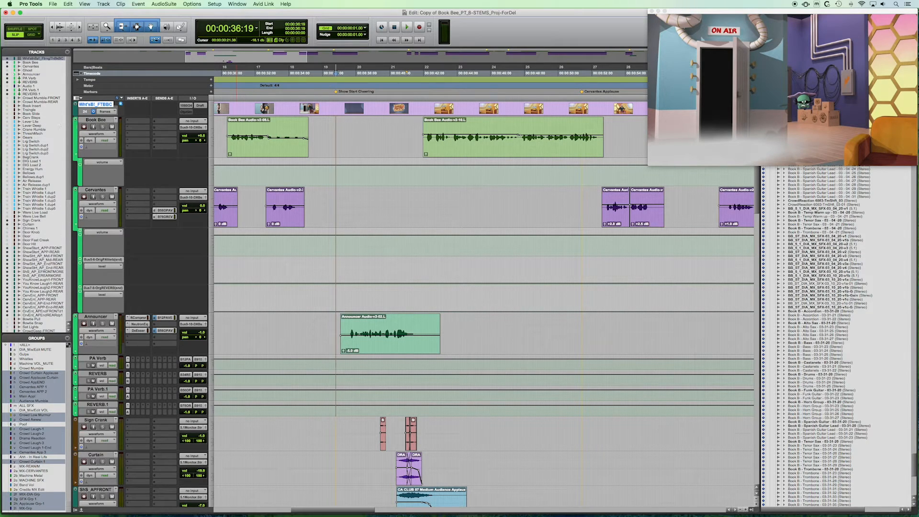
{"action": "left_click", "coordinate": [8, 70]}
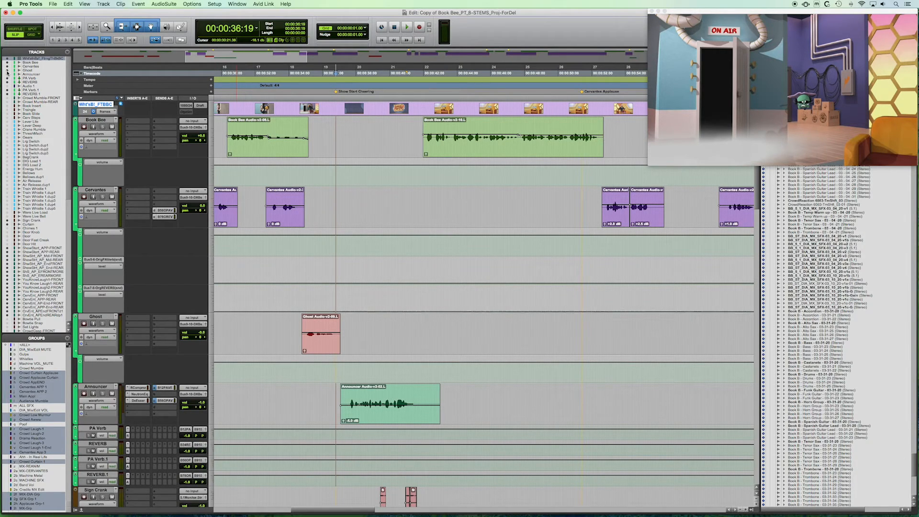
{"action": "left_click", "coordinate": [7, 71]}
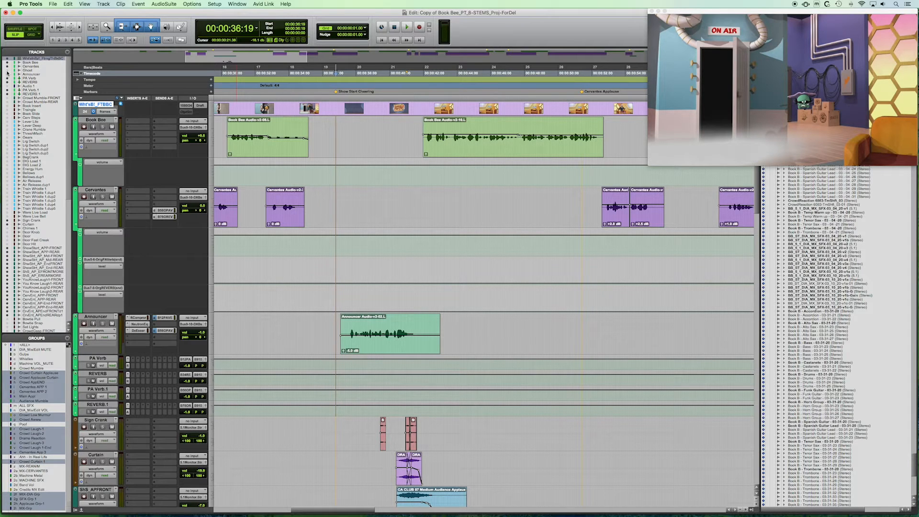
{"action": "mouse_move", "coordinate": [68, 135]}
{"action": "left_mouse_down"}
{"action": "mouse_move", "coordinate": [73, 274]}
{"action": "mouse_move", "coordinate": [64, 127]}
{"action": "left_mouse_up"}
Switch the video track's display to blocks and back to frames.
{"action": "left_click", "coordinate": [106, 112]}
{"action": "left_click", "coordinate": [108, 113]}
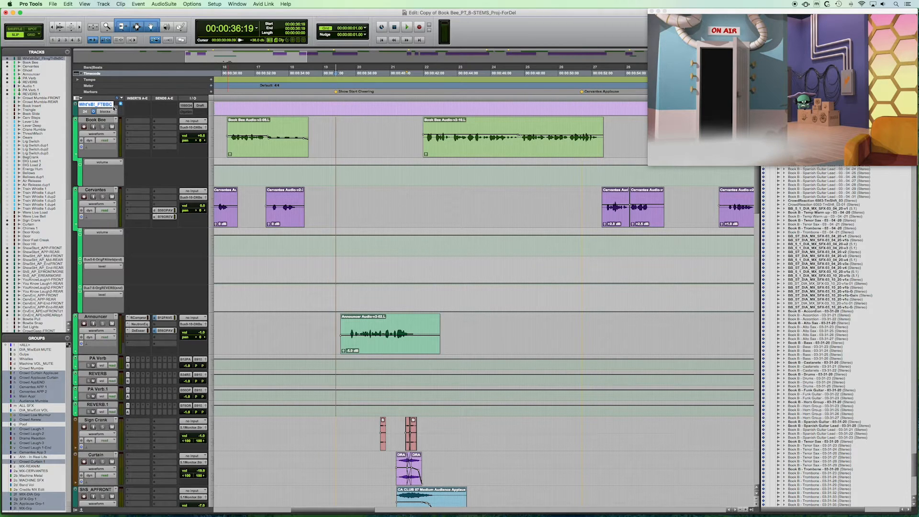
{"action": "left_click", "coordinate": [108, 113]}
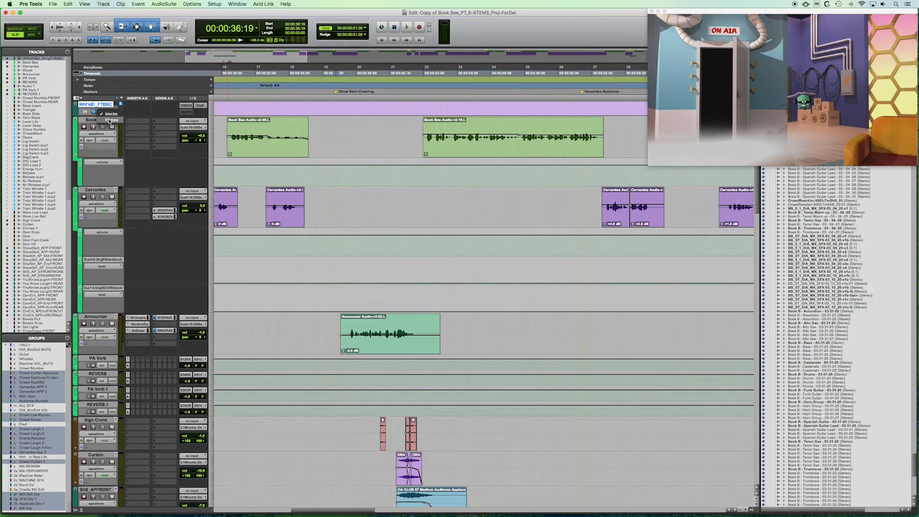
{"action": "left_click", "coordinate": [109, 120]}
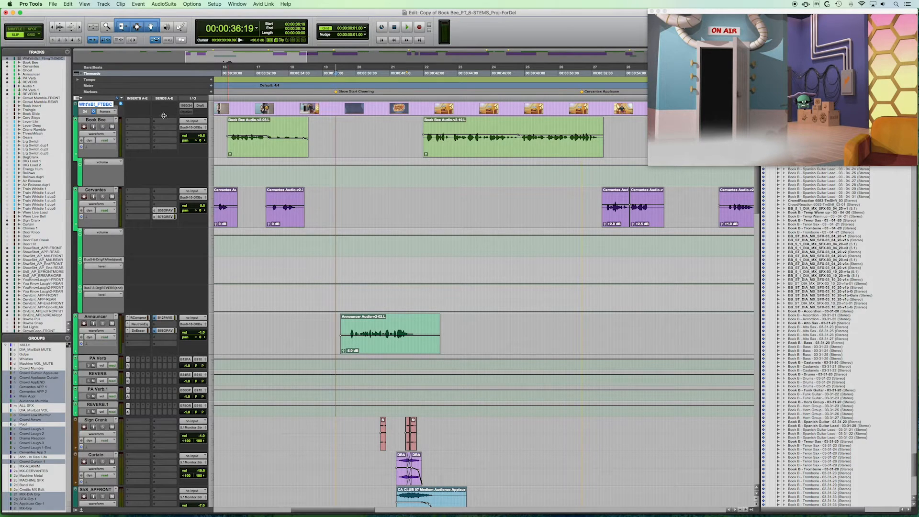
Check the video track's quality options, and take the video offline and back online.
{"action": "left_click", "coordinate": [200, 107]}
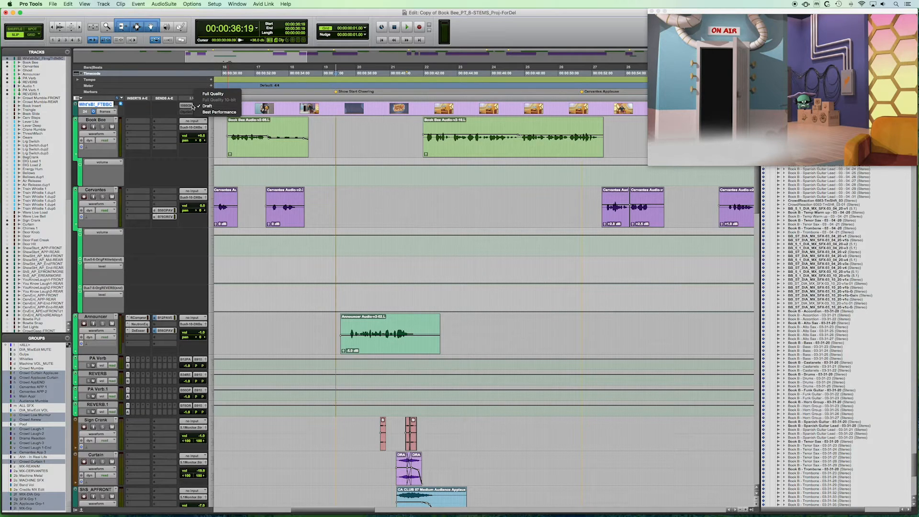
{"action": "left_click", "coordinate": [154, 111]}
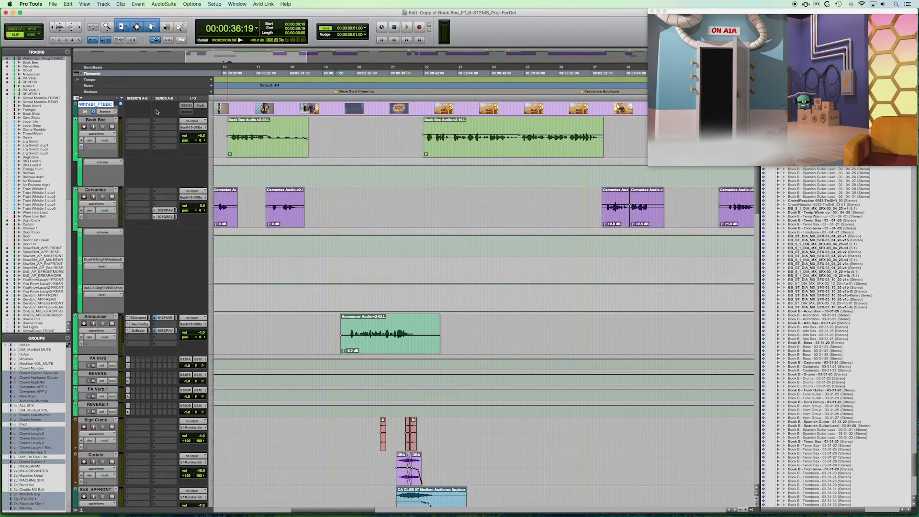
{"action": "left_click", "coordinate": [94, 113]}
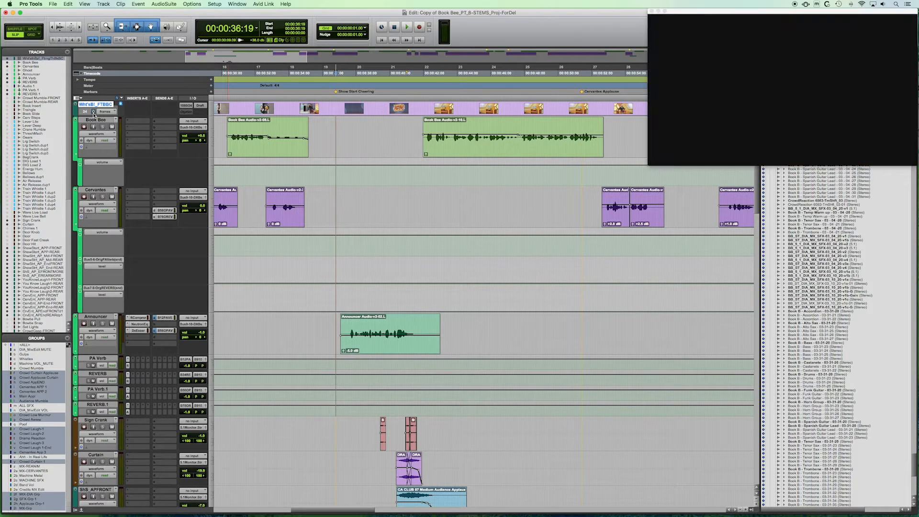
{"action": "left_click", "coordinate": [93, 113]}
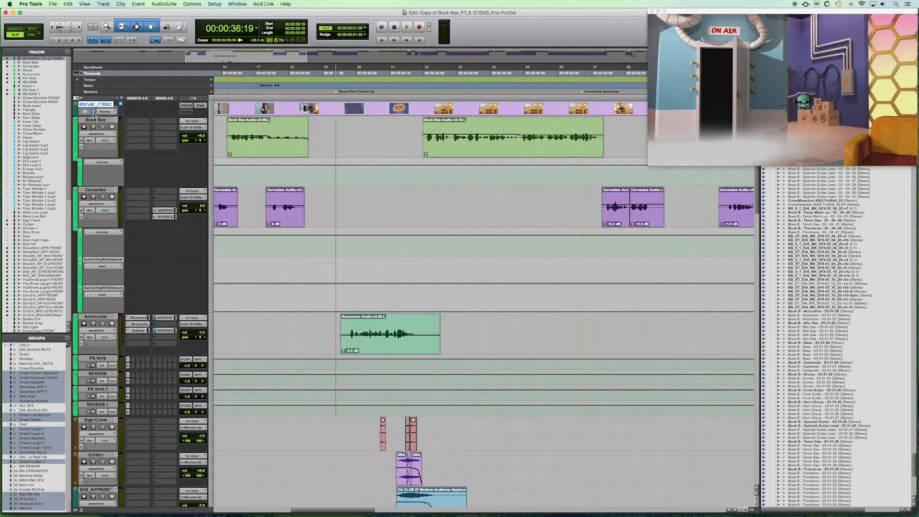
Inspect the timecode rate options in Session Setup and close the window without changing them.
{"action": "left_click", "coordinate": [87, 110]}
{"action": "left_click", "coordinate": [215, 4]}
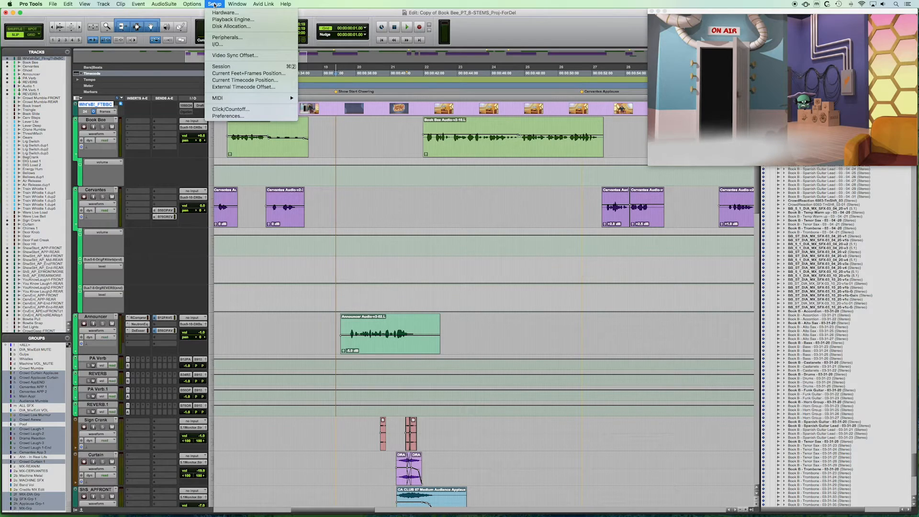
{"action": "left_click", "coordinate": [221, 67]}
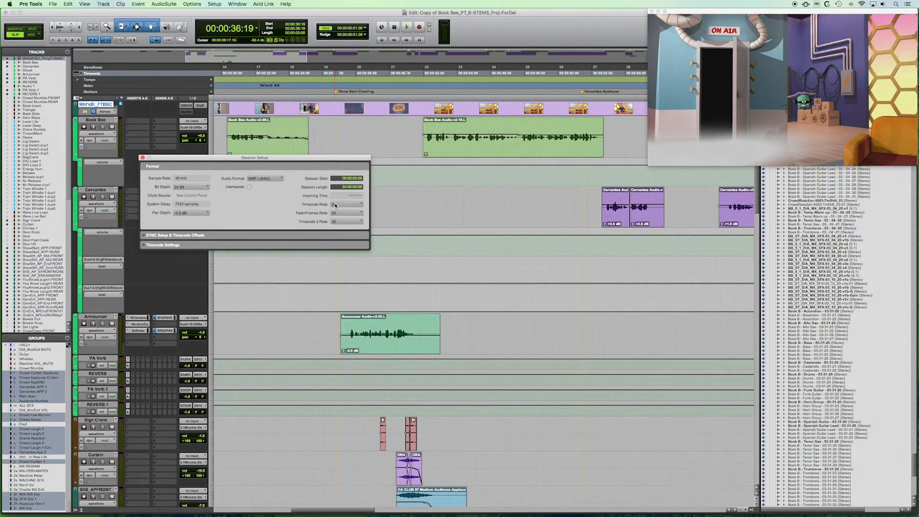
{"action": "left_click", "coordinate": [346, 204]}
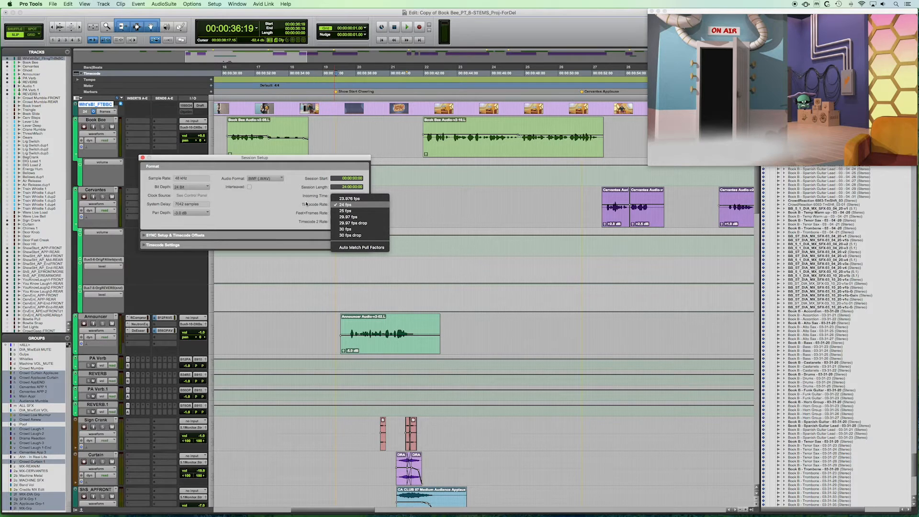
{"action": "left_click", "coordinate": [278, 204]}
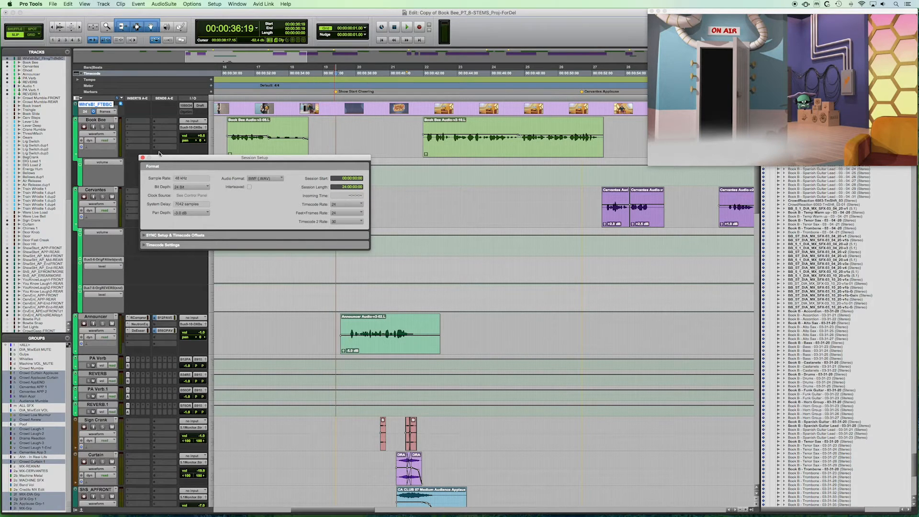
{"action": "left_click", "coordinate": [142, 158]}
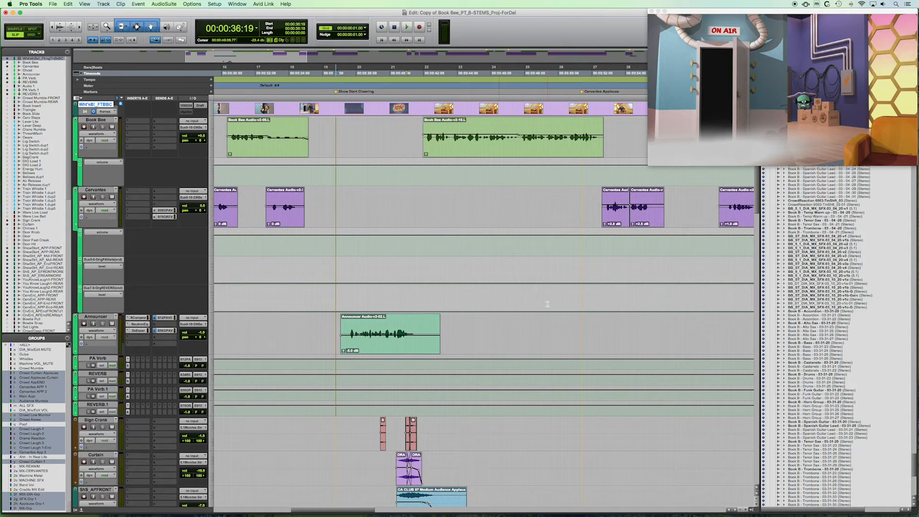
Lower the stereo master track's volume fader in the Mix window and return to the Edit window.
{"action": "key", "text": "super+equal"}
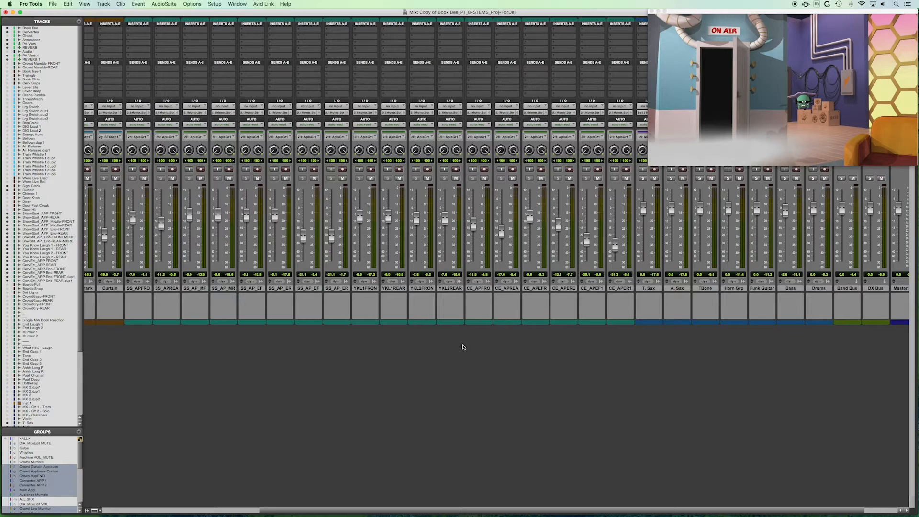
{"action": "scroll", "coordinate": [509, 356], "scroll_direction": "right", "scroll_amount": 5}
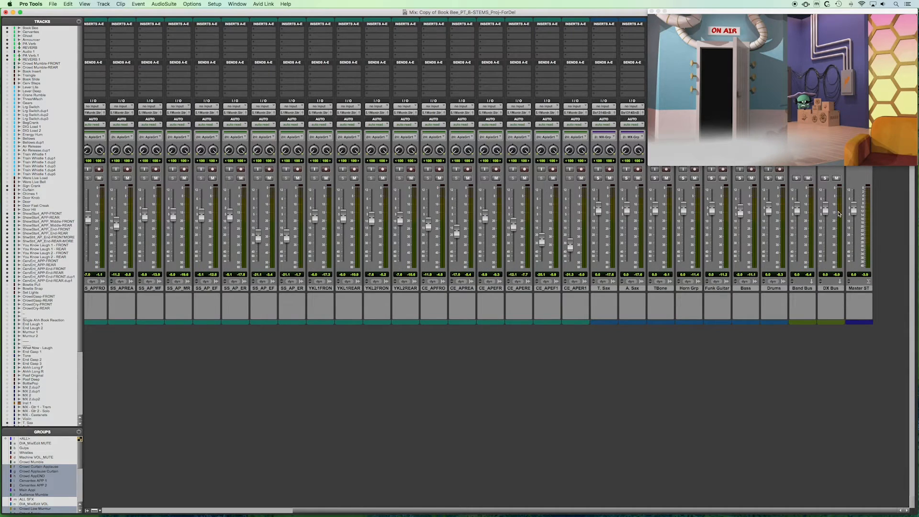
{"action": "left_click_drag", "start_coordinate": [856, 212], "coordinate": [854, 231]}
{"action": "key", "text": "super+equal"}
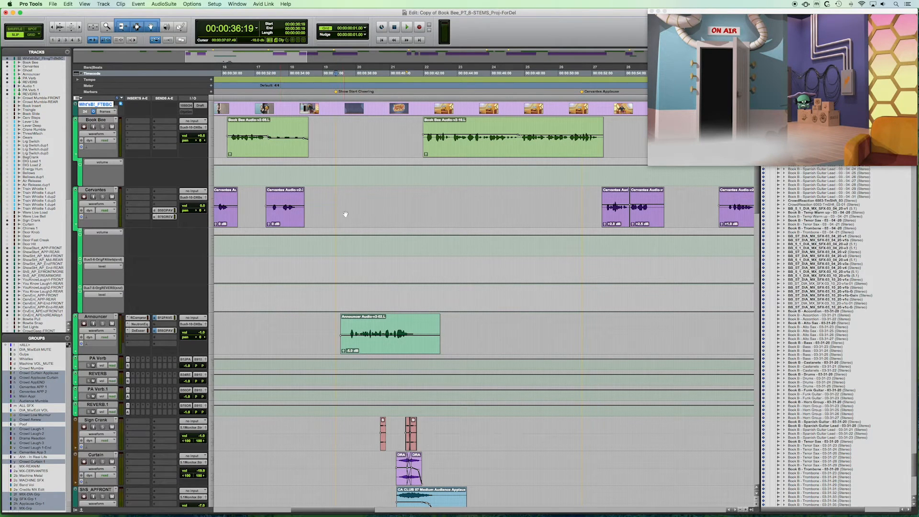
Look over the crowd and applause tracks, and play the scene from 00:00:36:19 before stopping playback.
{"action": "scroll", "coordinate": [344, 213], "scroll_direction": "down", "scroll_amount": 10}
{"action": "scroll", "coordinate": [351, 213], "scroll_direction": "down", "scroll_amount": 15}
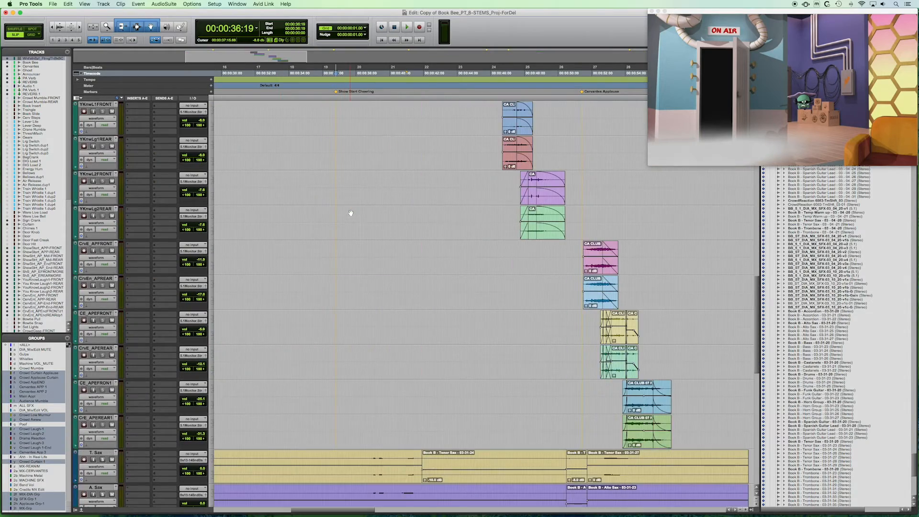
{"action": "scroll", "coordinate": [351, 213], "scroll_direction": "up", "scroll_amount": 20}
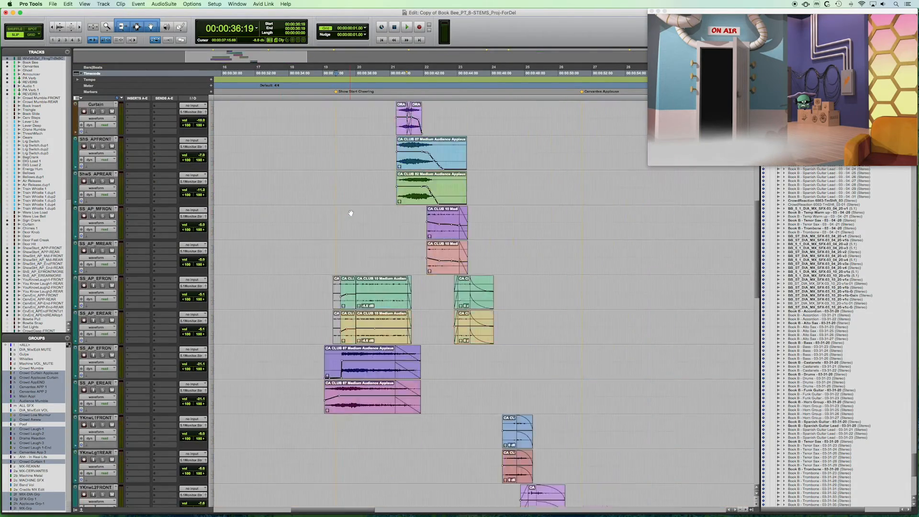
{"action": "key", "text": "space"}
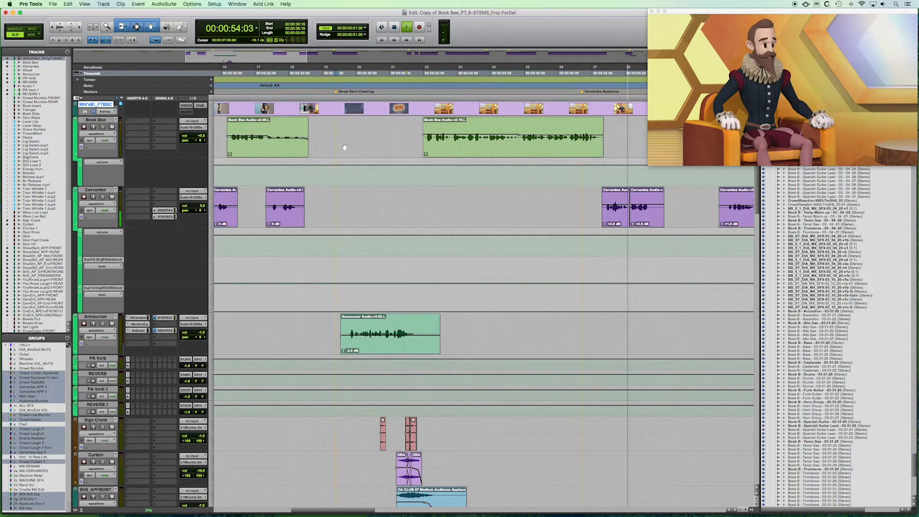
{"action": "key", "text": "space"}
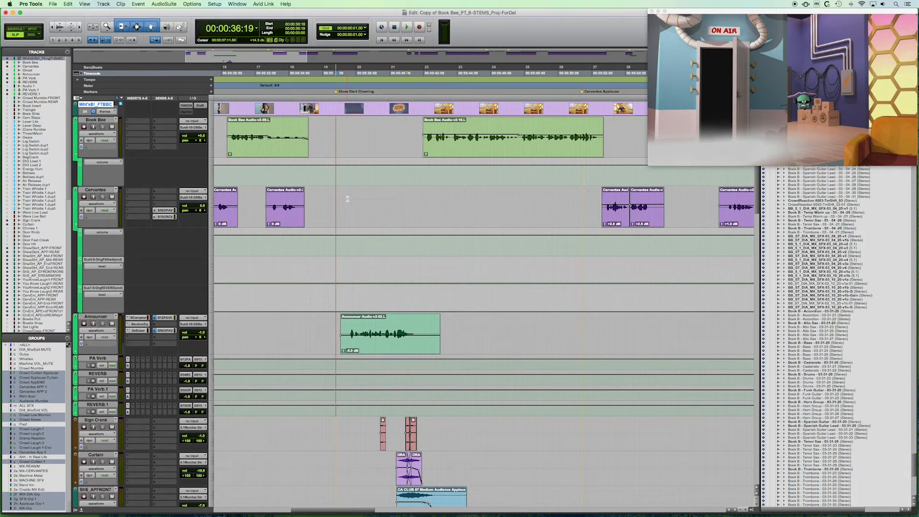
Place the edit cursor on the Announcer track just before its clip, at 00:00:37:01.
{"action": "scroll", "coordinate": [347, 196], "scroll_direction": "right", "scroll_amount": 3}
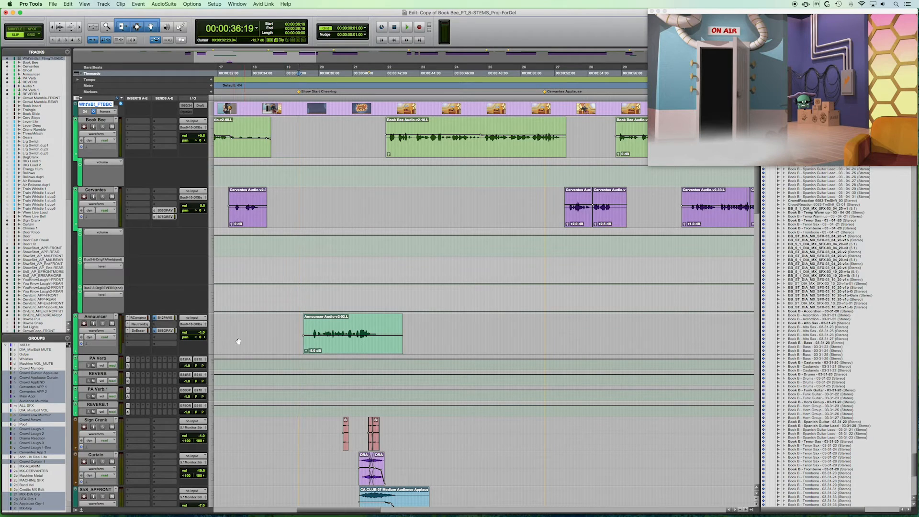
{"action": "left_click", "coordinate": [339, 345]}
{"action": "left_click", "coordinate": [288, 346]}
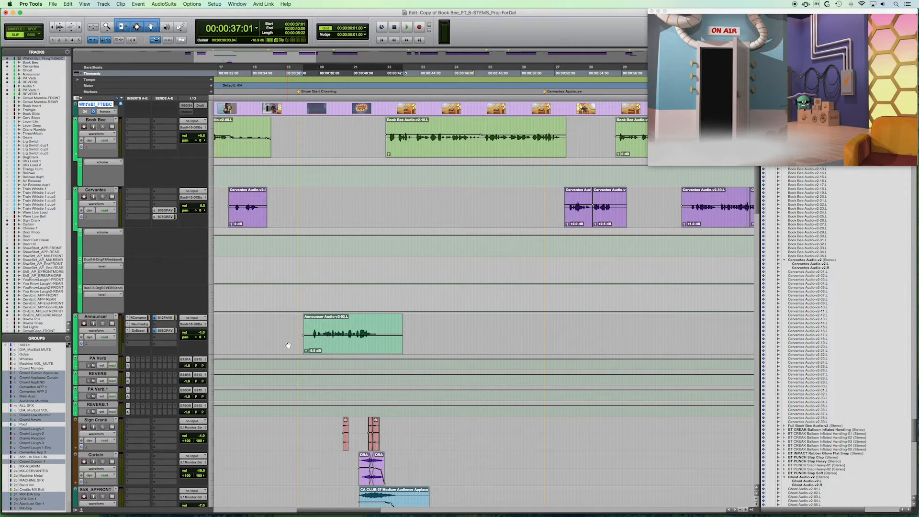
Inspect the level settings of the Announcer track's two PA reverb sends and close the send window.
{"action": "scroll", "coordinate": [288, 346], "scroll_direction": "down", "scroll_amount": 4}
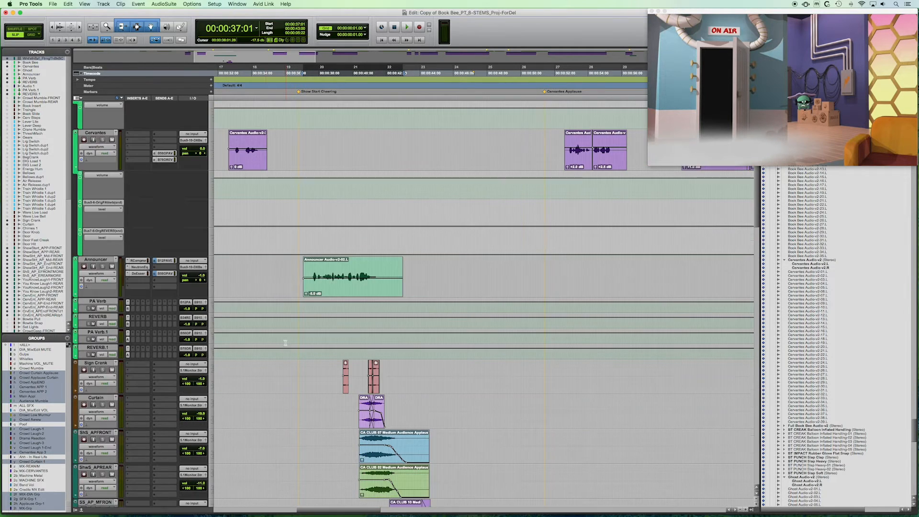
{"action": "left_click", "coordinate": [168, 261]}
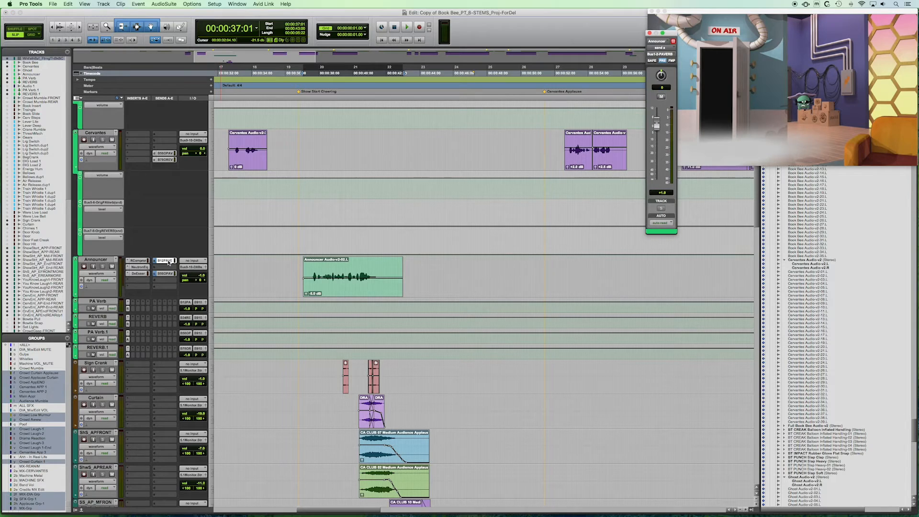
{"action": "left_click", "coordinate": [165, 275]}
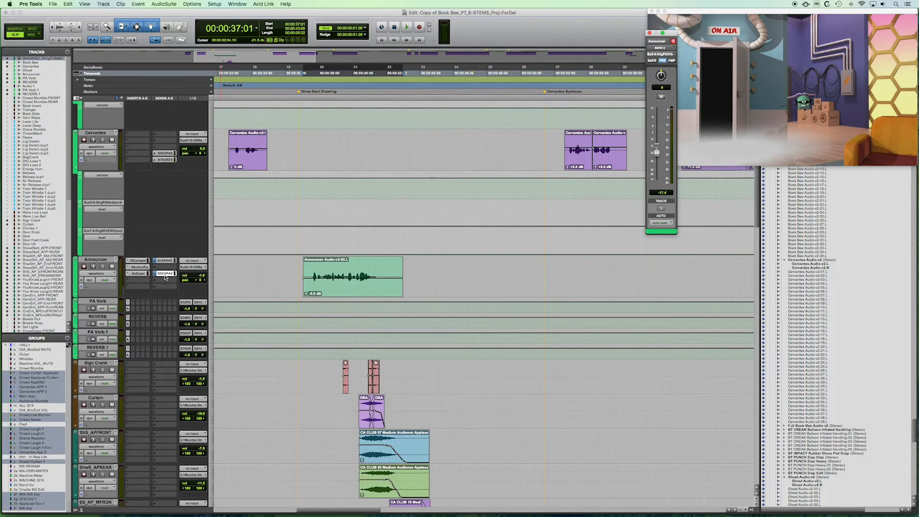
{"action": "left_click", "coordinate": [164, 261]}
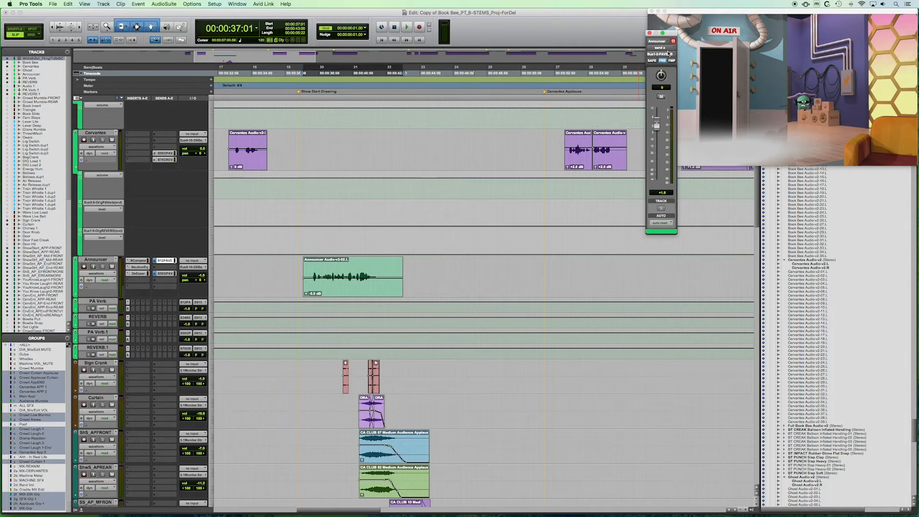
{"action": "left_click", "coordinate": [650, 33]}
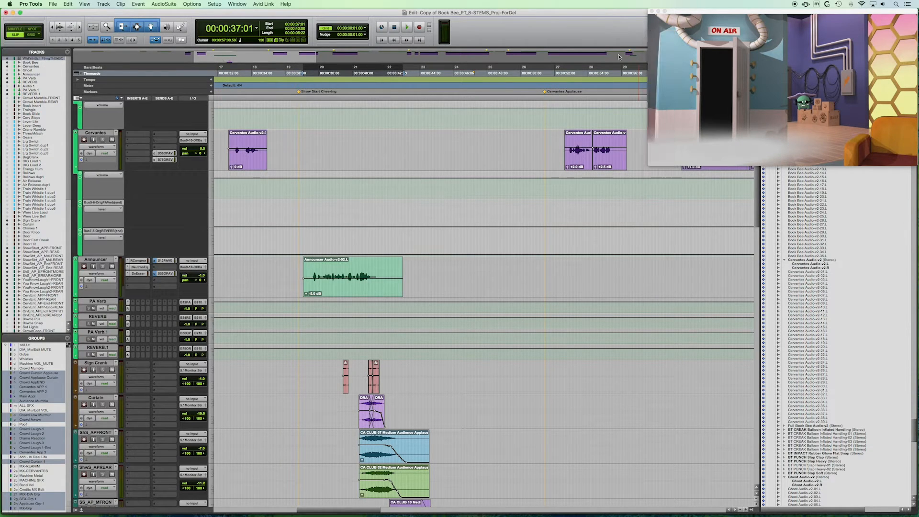
Inspect the Renaissance Reverberator settings on the PA Verb track, moving the plug-in window clear of the video before closing it.
{"action": "left_click", "coordinate": [128, 309]}
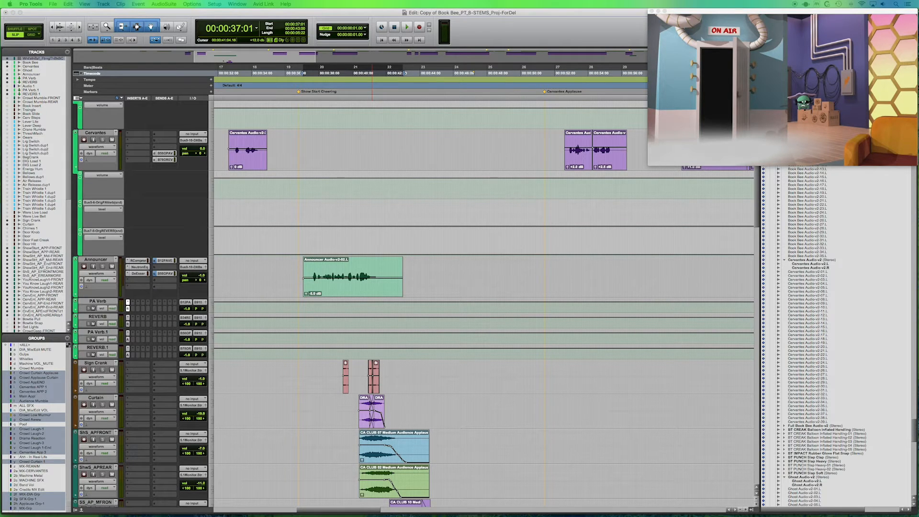
{"action": "left_click_drag", "start_coordinate": [849, 158], "coordinate": [437, 189]}
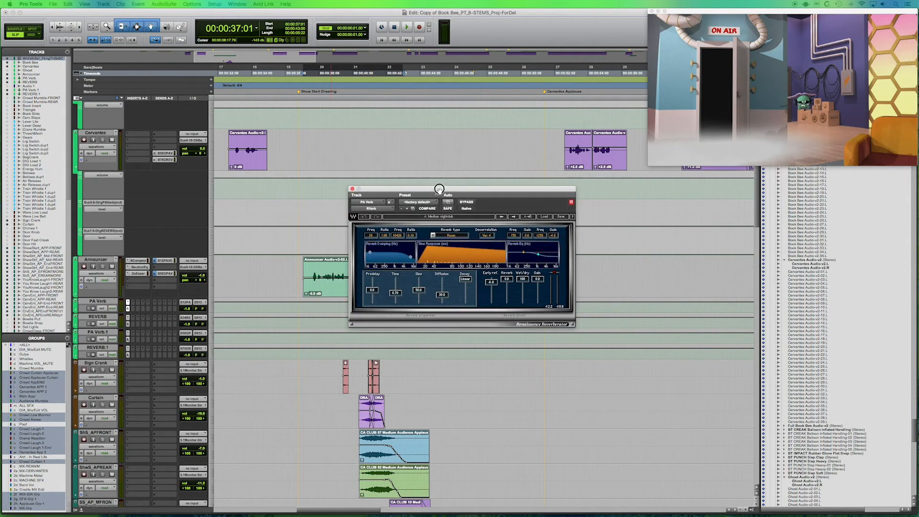
{"action": "left_click", "coordinate": [352, 190]}
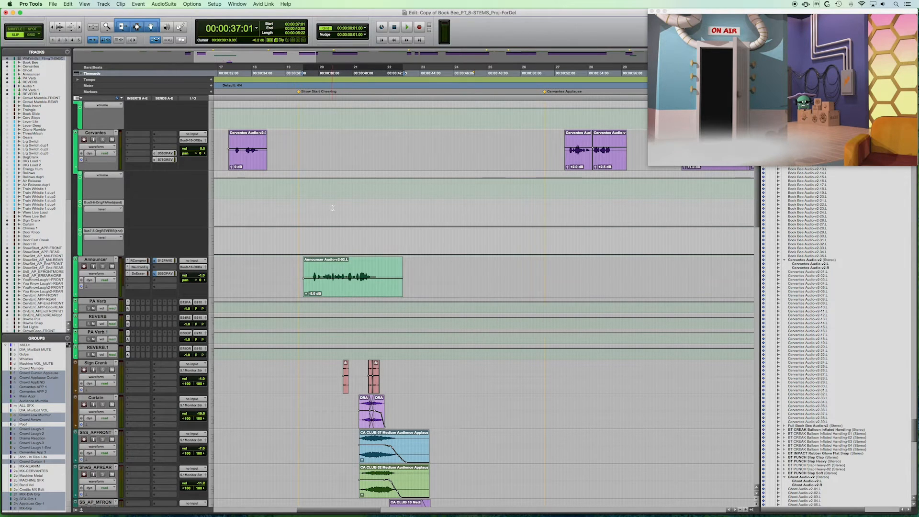
Select the Announcer clip that starts at 00:00:37:01.
{"action": "left_click", "coordinate": [346, 293]}
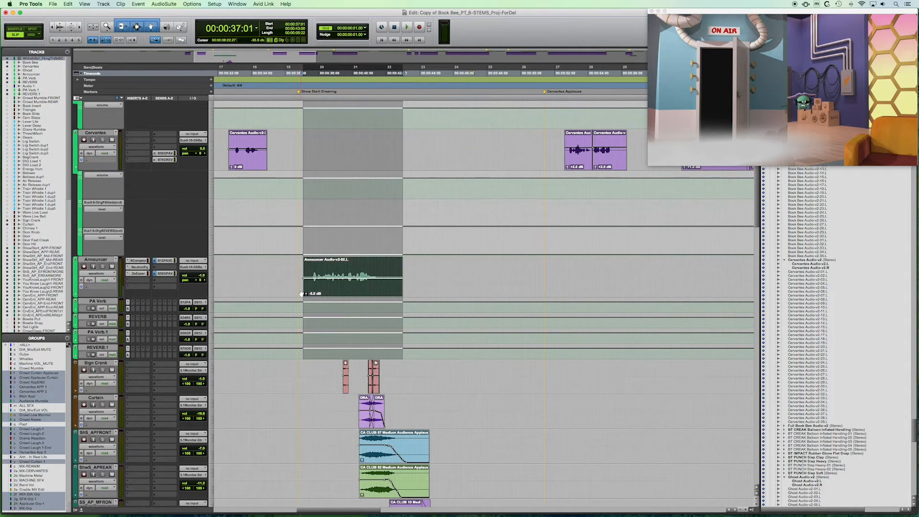
{"action": "scroll", "coordinate": [301, 294], "scroll_direction": "up", "scroll_amount": 3}
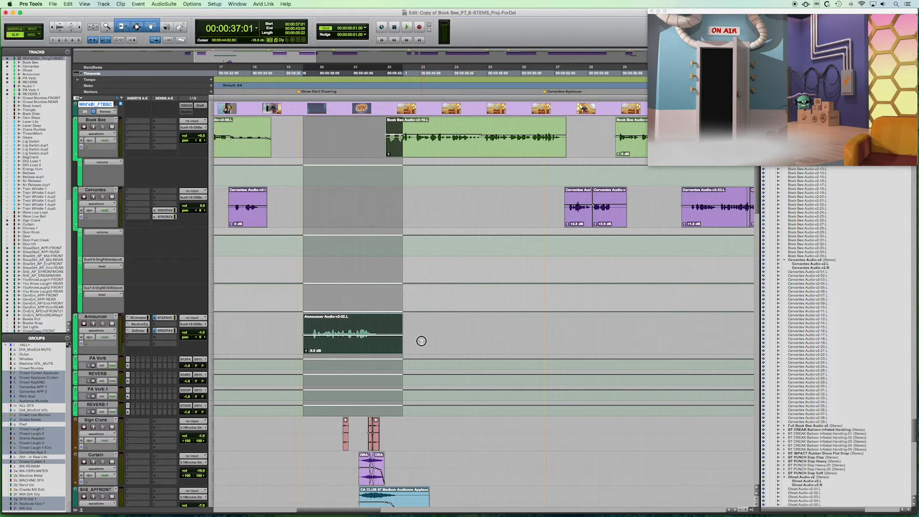
{"action": "left_click", "coordinate": [364, 347]}
{"action": "left_click", "coordinate": [364, 347]}
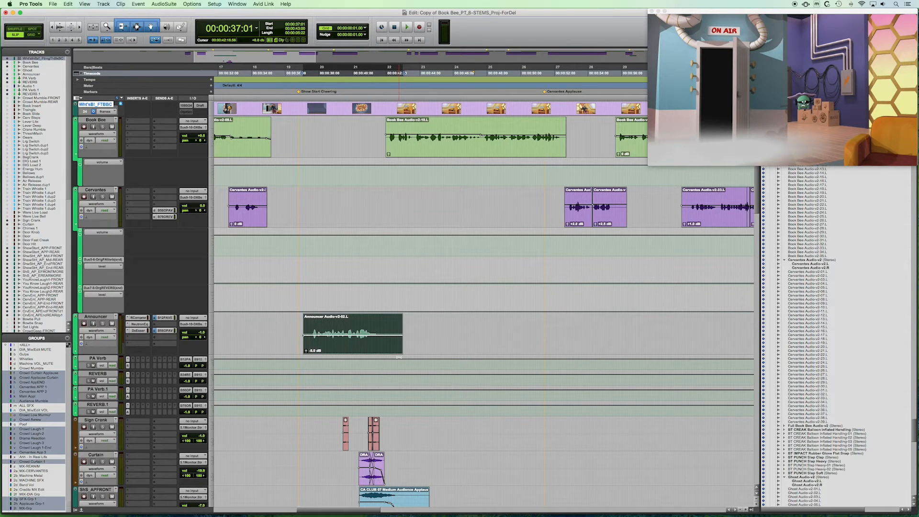
Mute the Sign Crank, Curtain and front applause tracks, and play the selected Announcer clip before stopping playback.
{"action": "left_click_drag", "start_coordinate": [112, 428], "coordinate": [117, 487]}
{"action": "scroll", "coordinate": [318, 447], "scroll_direction": "down", "scroll_amount": 20}
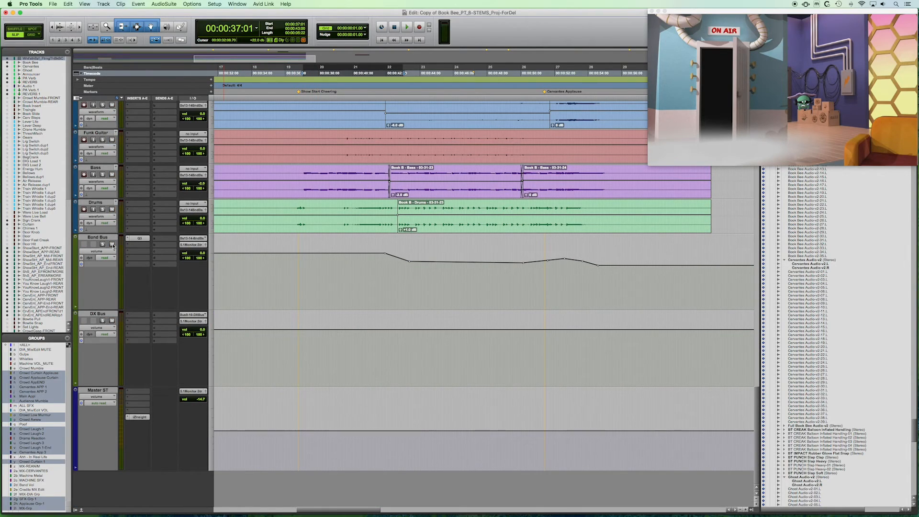
{"action": "scroll", "coordinate": [267, 262], "scroll_direction": "up", "scroll_amount": 20}
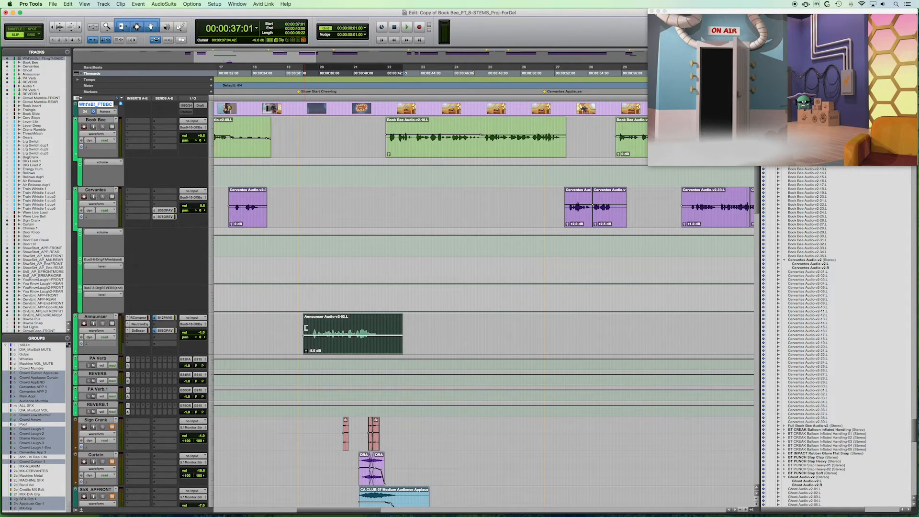
{"action": "key", "text": "space"}
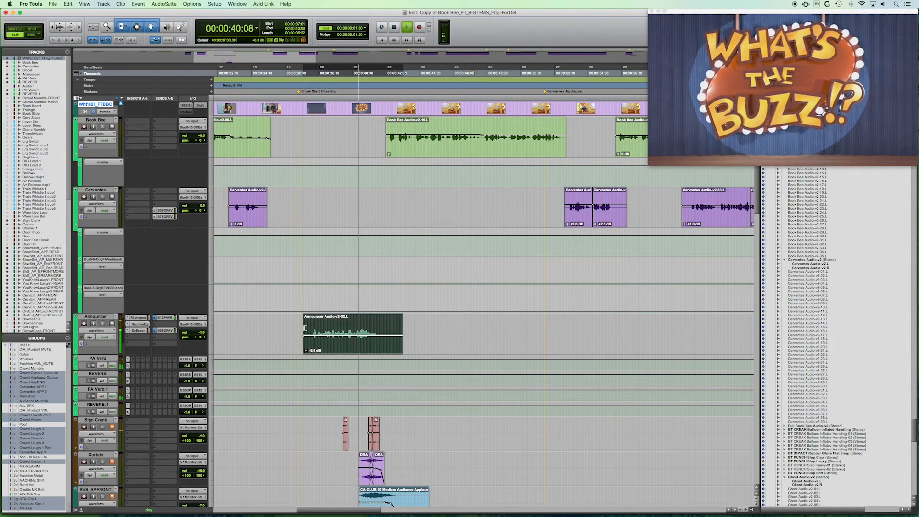
{"action": "key", "text": "space"}
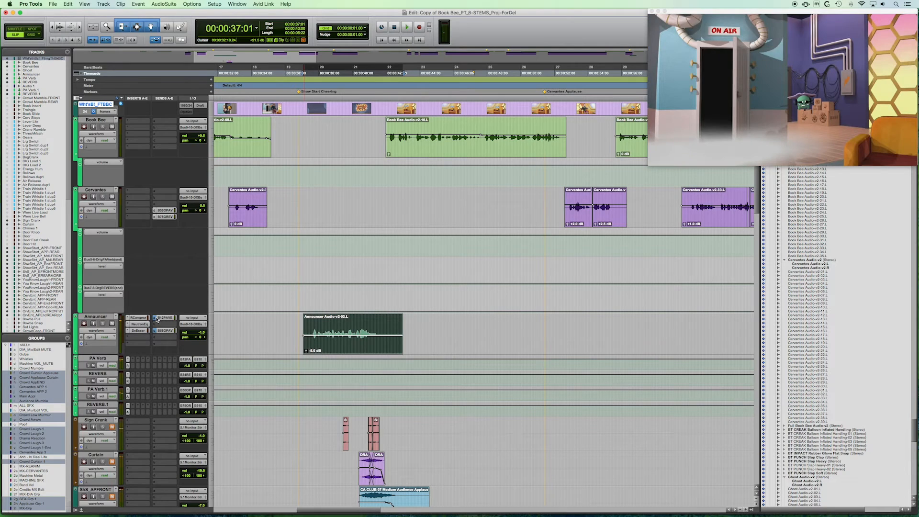
Play the Announcer clip with its two PA reverb sends muted, and restore both sends after stopping playback.
{"action": "left_click", "coordinate": [163, 318]}
{"action": "left_click", "coordinate": [167, 331]}
{"action": "key", "text": "space"}
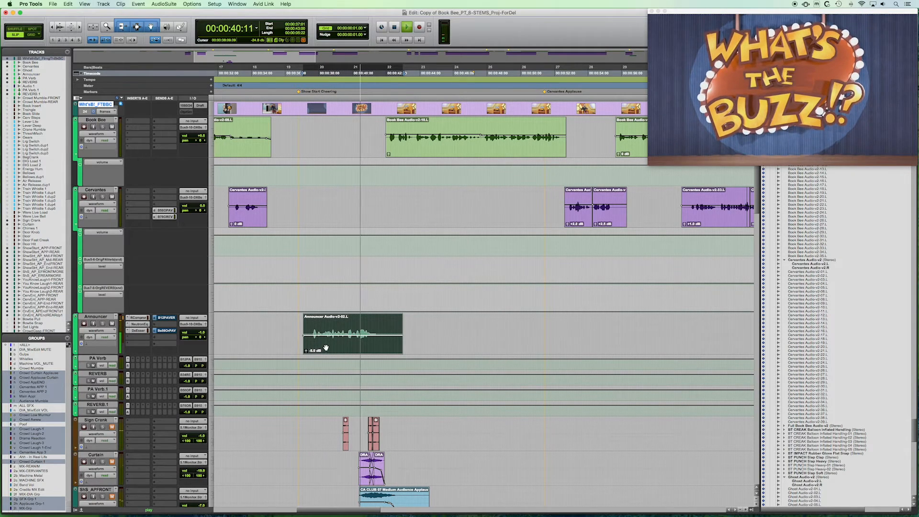
{"action": "key", "text": "space"}
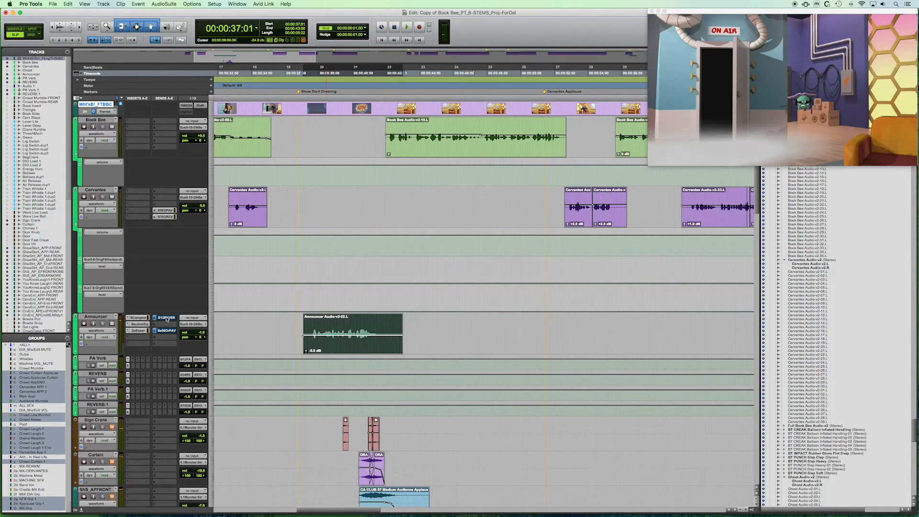
{"action": "left_click", "coordinate": [167, 333], "text": "super"}
Mute the grouped dialogue tracks together with their PA Verb and REVERB tracks.
{"action": "scroll", "coordinate": [306, 347], "scroll_direction": "down", "scroll_amount": 3}
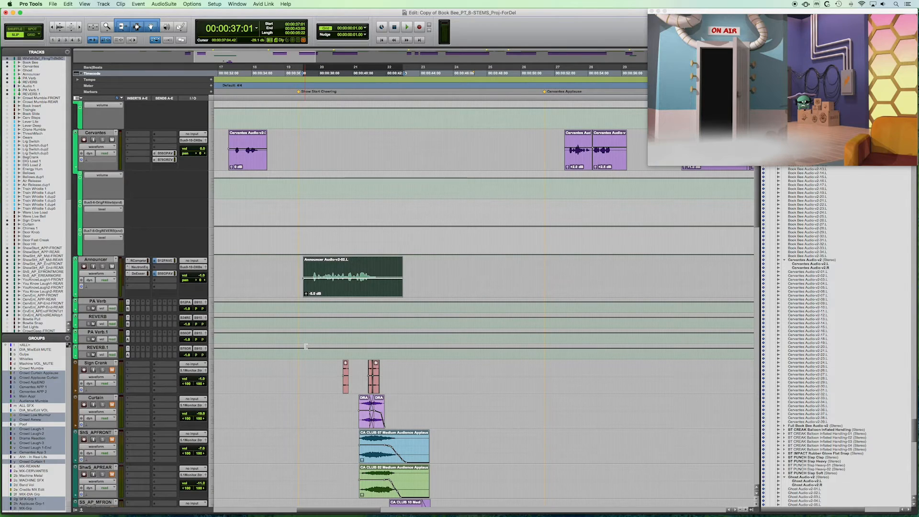
{"action": "scroll", "coordinate": [306, 346], "scroll_direction": "up", "scroll_amount": 3}
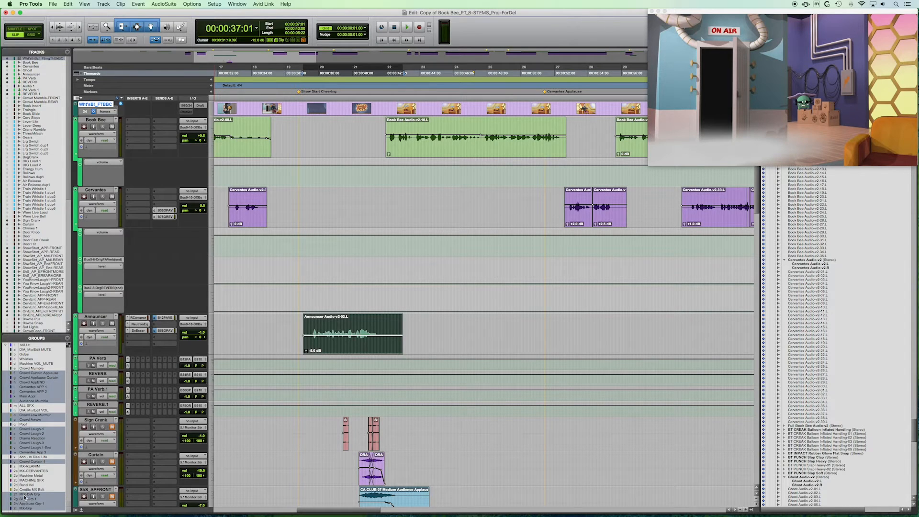
{"action": "left_click", "coordinate": [112, 196]}
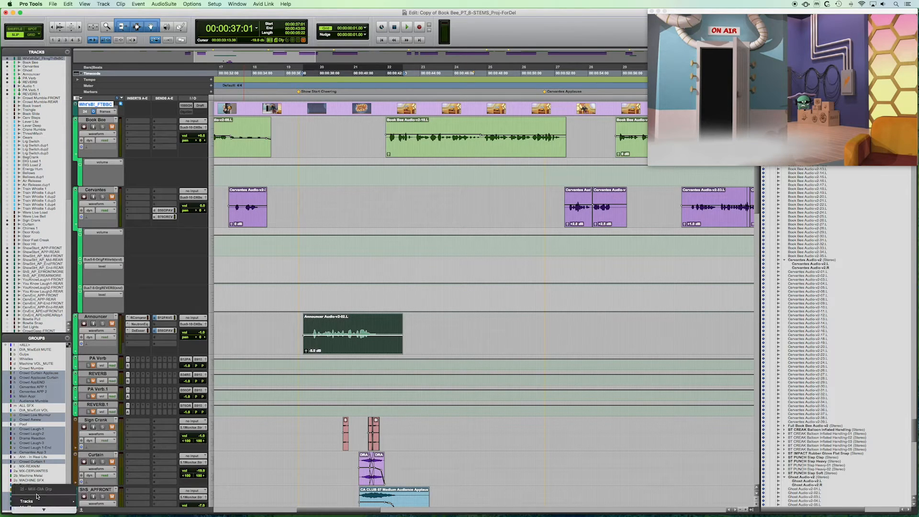
Inspect which tracks belong to the MIX-DIA Grp group and leave its settings unmodified.
{"action": "right_click", "coordinate": [35, 496]}
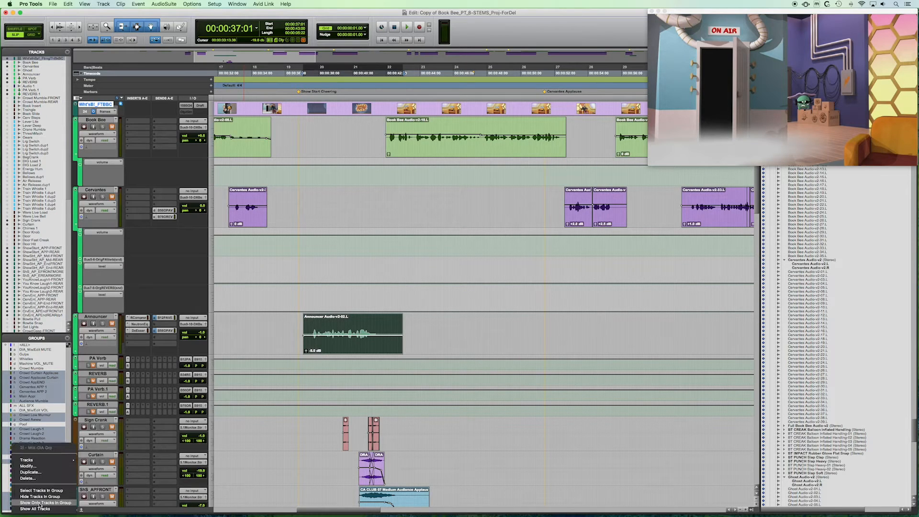
{"action": "left_click", "coordinate": [29, 467]}
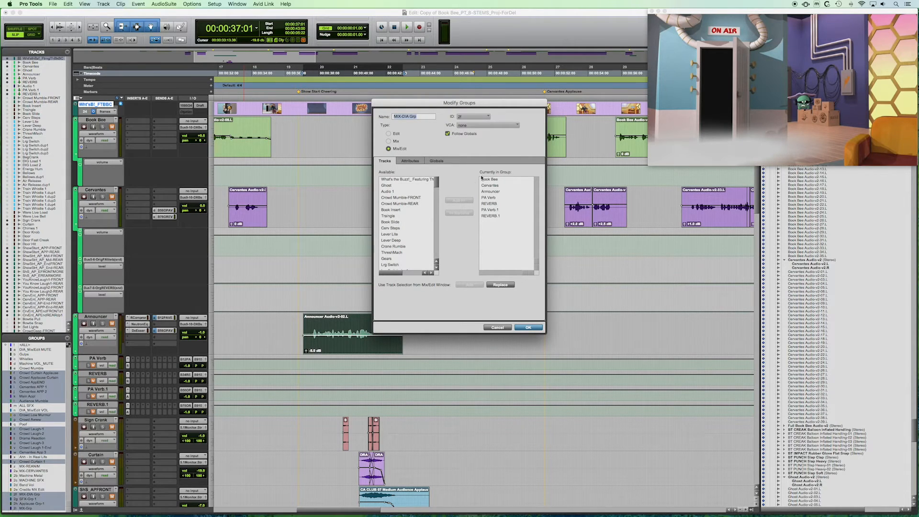
{"action": "left_click", "coordinate": [493, 328]}
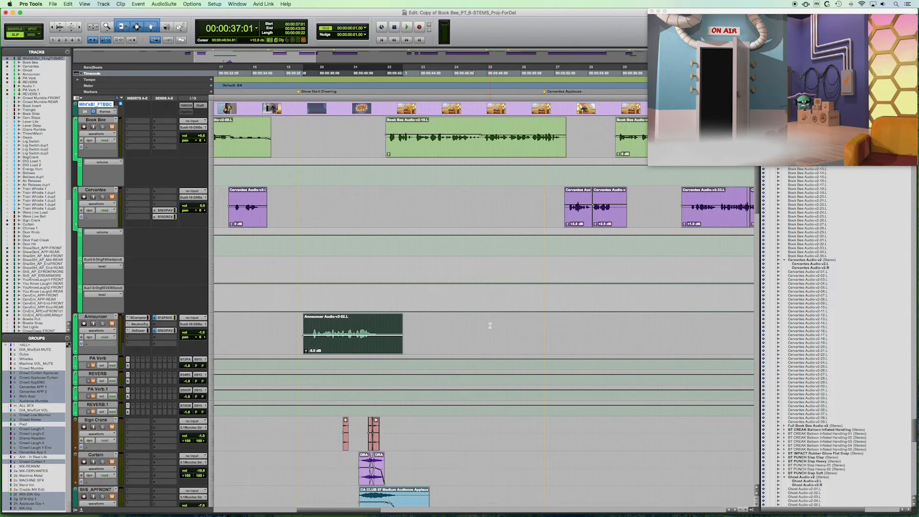
Place the edit cursor before the first Sign Crank clip, at 00:00:38:23, and play the curtain opening before stopping playback.
{"action": "scroll", "coordinate": [381, 296], "scroll_direction": "down", "scroll_amount": 4}
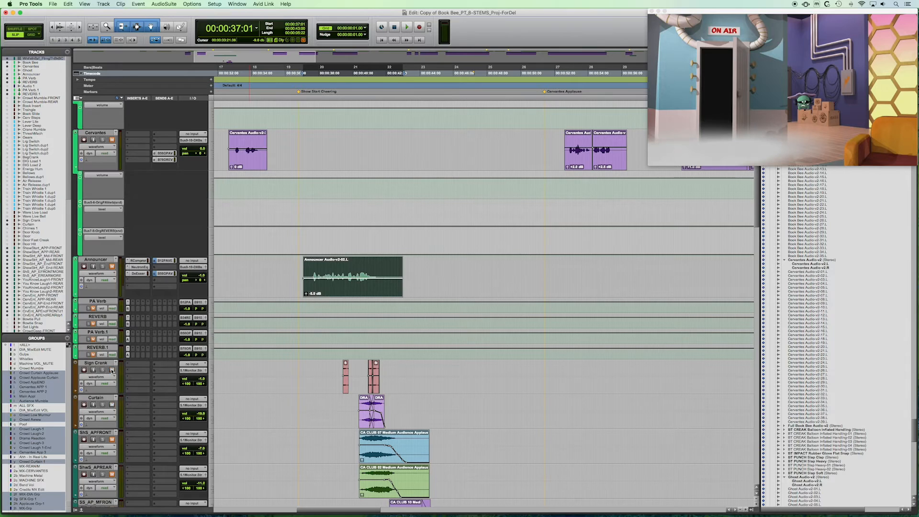
{"action": "left_click", "coordinate": [341, 367]}
{"action": "scroll", "coordinate": [493, 362], "scroll_direction": "down", "scroll_amount": 2}
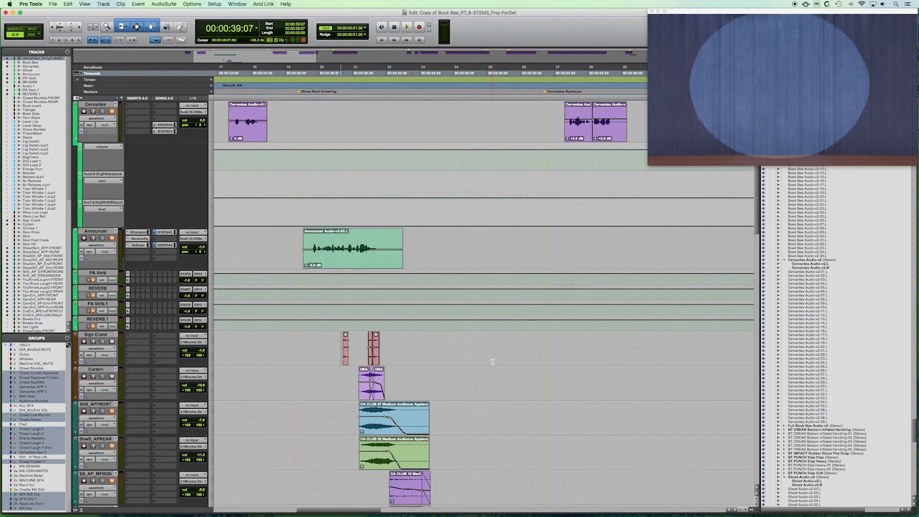
{"action": "left_click", "coordinate": [332, 342]}
{"action": "left_click", "coordinate": [336, 341]}
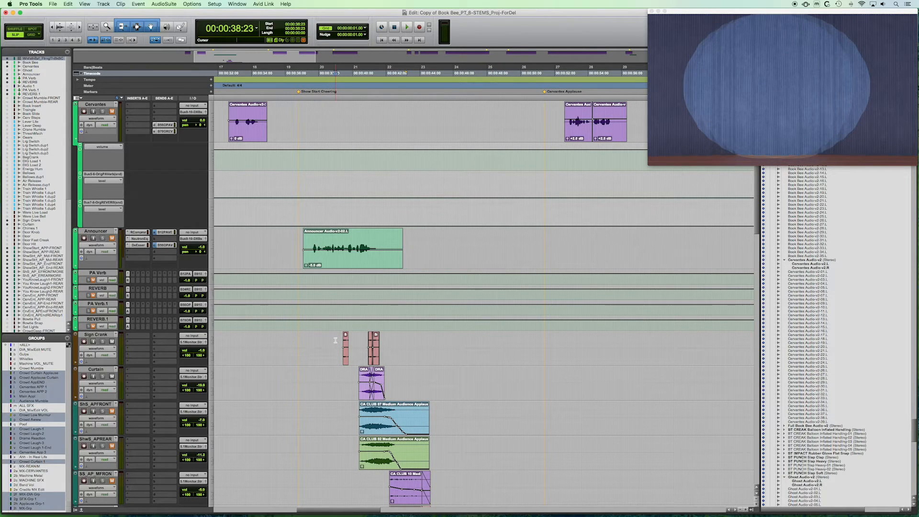
{"action": "key", "text": "space"}
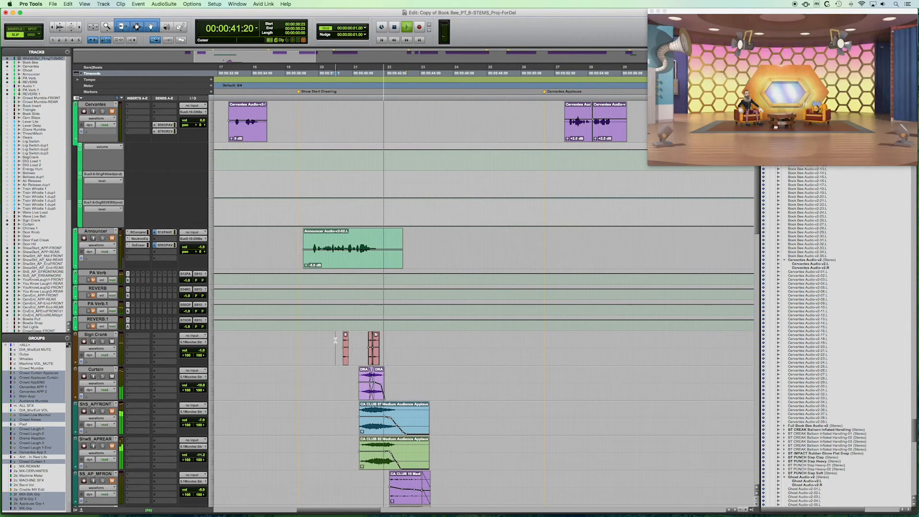
{"action": "key", "text": "space"}
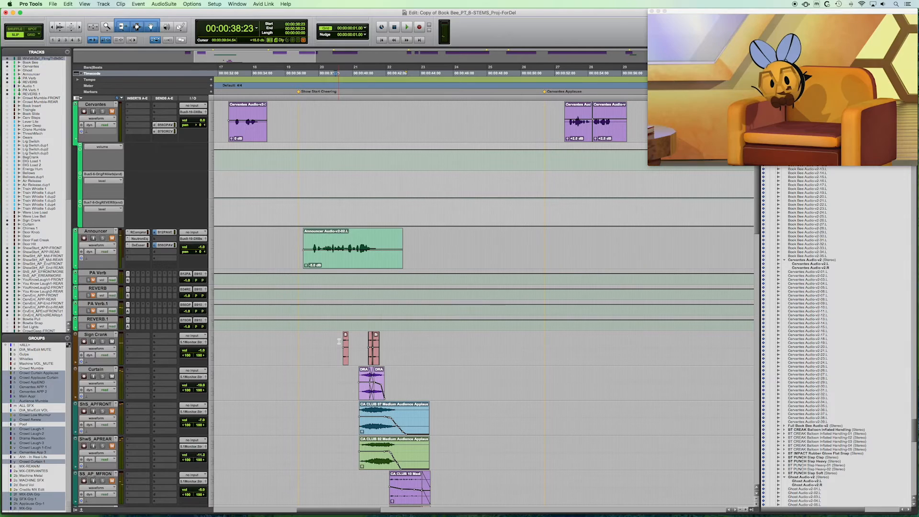
Place the edit cursor on the Sign Crank track just before its first steam clip, at 00:00:39:08.
{"action": "left_click", "coordinate": [339, 342]}
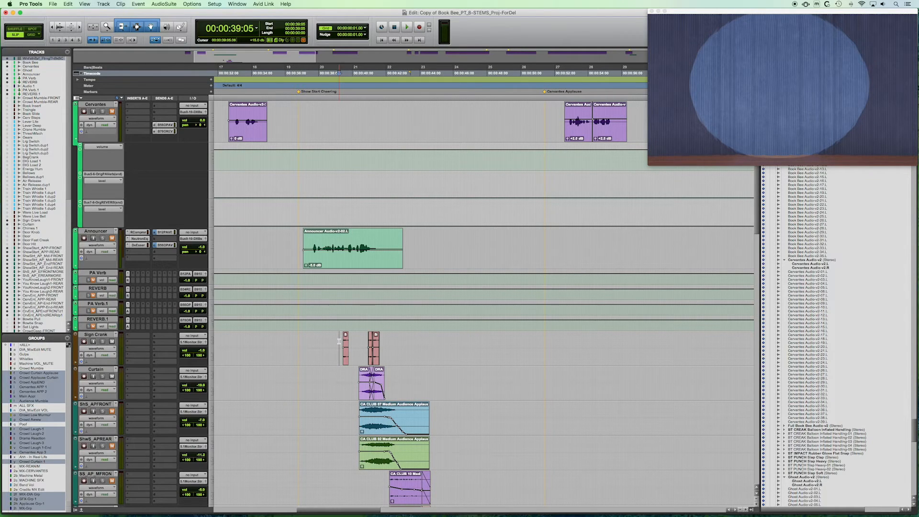
{"action": "key", "text": "t"}
{"action": "key", "text": "t"}
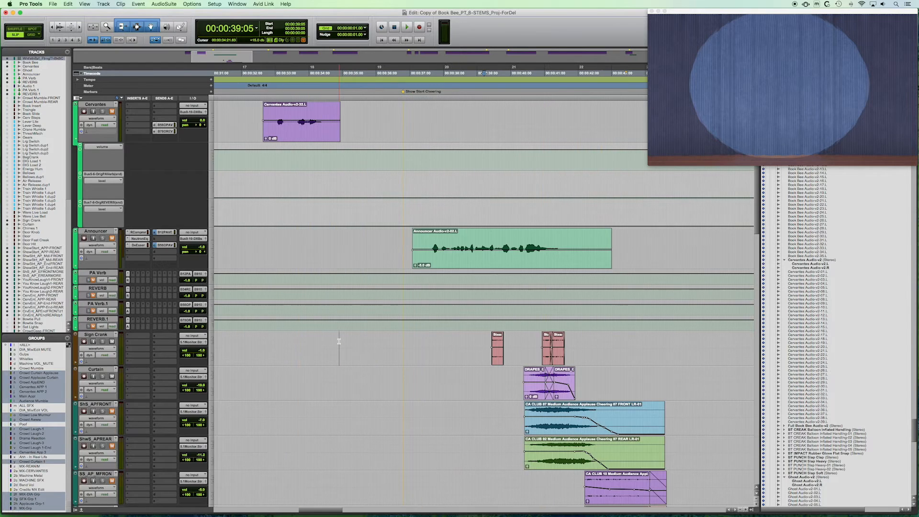
{"action": "scroll", "coordinate": [339, 342], "scroll_direction": "right", "scroll_amount": 3}
{"action": "scroll", "coordinate": [339, 341], "scroll_direction": "right", "scroll_amount": 3}
{"action": "scroll", "coordinate": [350, 354], "scroll_direction": "left", "scroll_amount": 1}
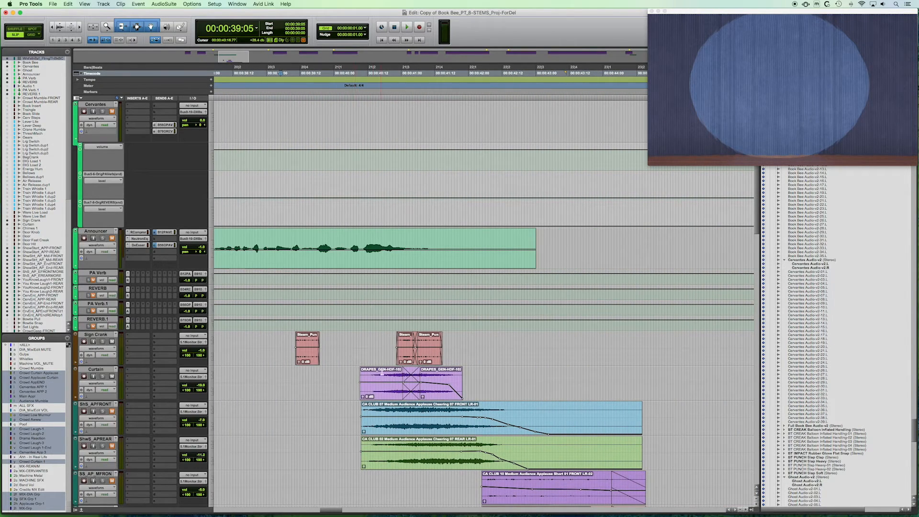
{"action": "left_click", "coordinate": [290, 353]}
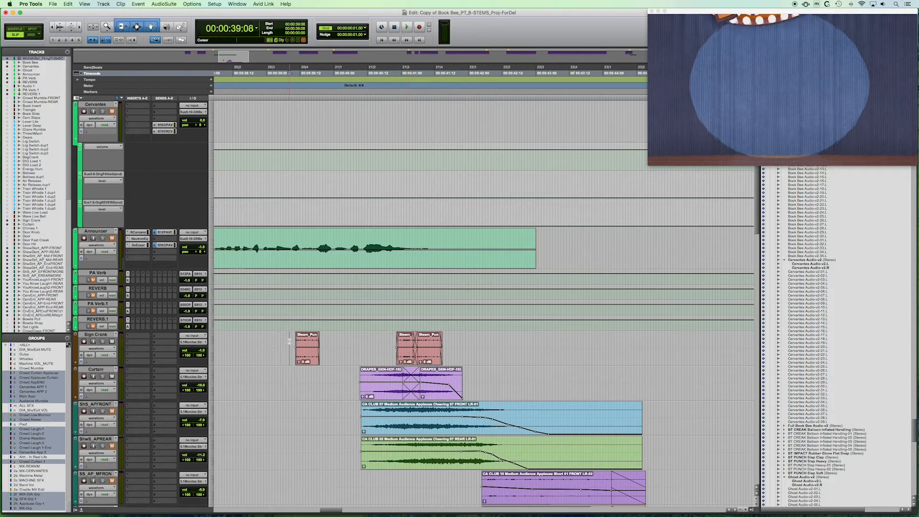
Select the later Sign Crank steam clips and the Curtain DRAPES clips one by one, and place the edit cursor at 00:00:40:07.
{"action": "left_click", "coordinate": [408, 357]}
{"action": "left_click", "coordinate": [423, 360]}
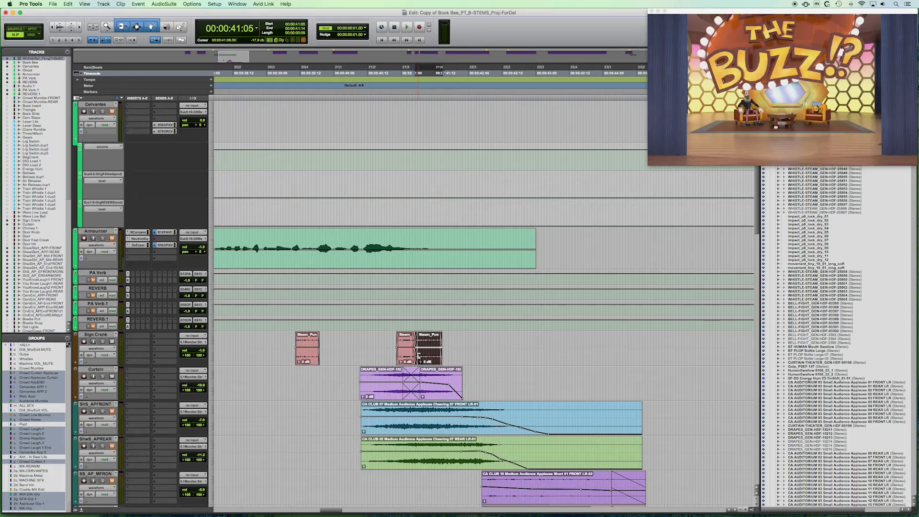
{"action": "left_click", "coordinate": [408, 357]}
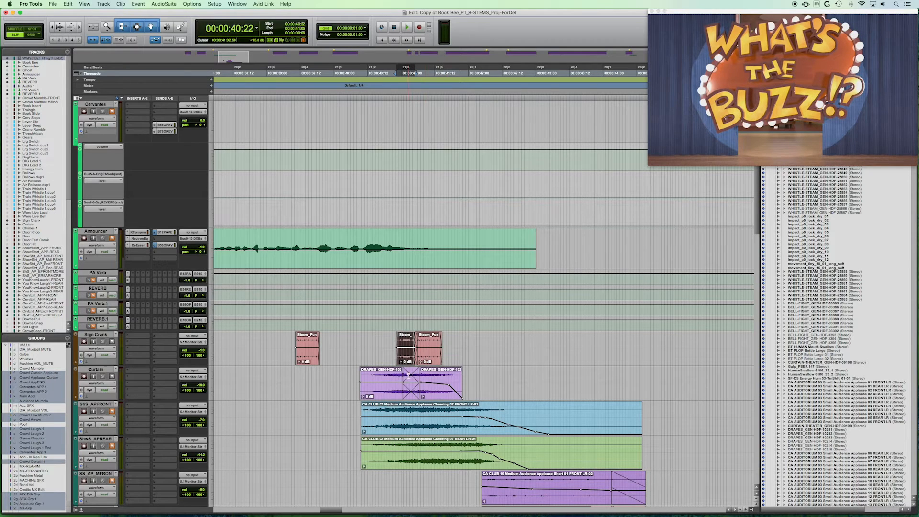
{"action": "left_click", "coordinate": [393, 394]}
{"action": "left_click", "coordinate": [437, 393]}
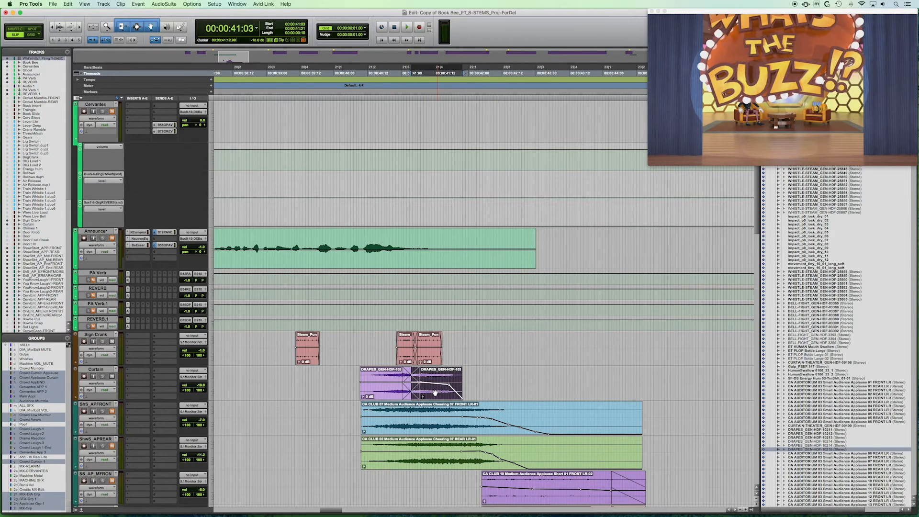
{"action": "left_click", "coordinate": [353, 378]}
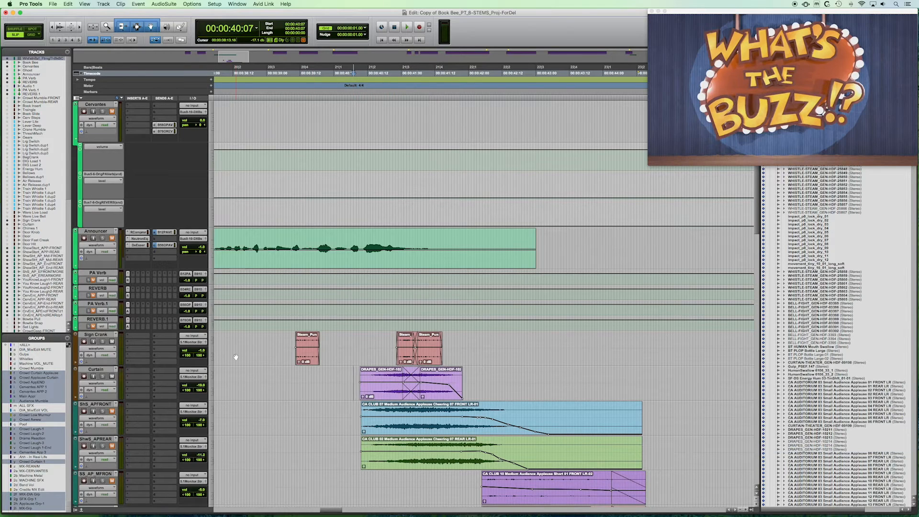
Toggle the SFX Grp.1 group, select both DRAPES clips on the Curtain track, and play from them before stopping playback.
{"action": "left_click", "coordinate": [33, 500]}
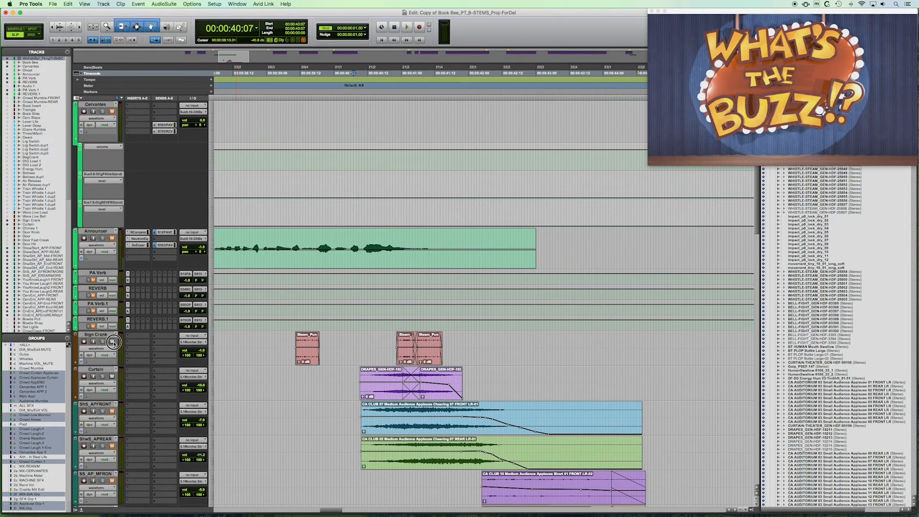
{"action": "left_click", "coordinate": [387, 394]}
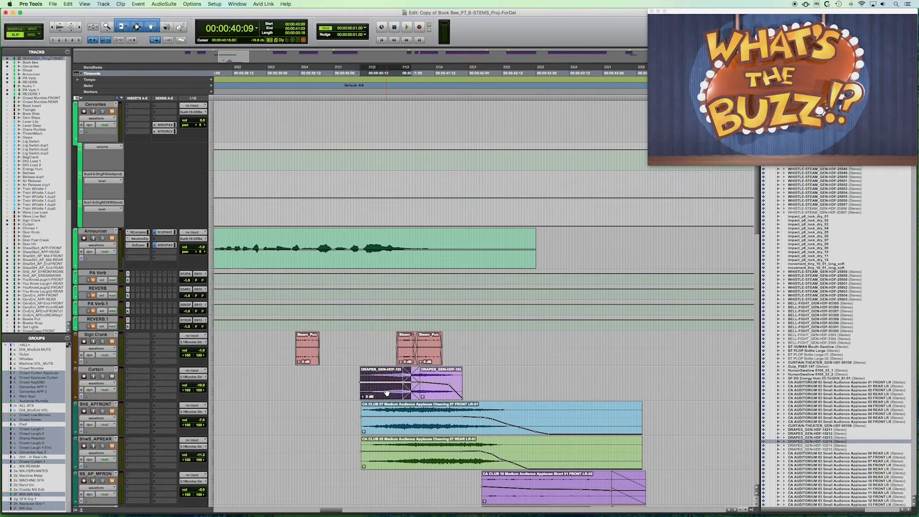
{"action": "left_click", "coordinate": [433, 395], "text": "shift"}
{"action": "key", "text": "space"}
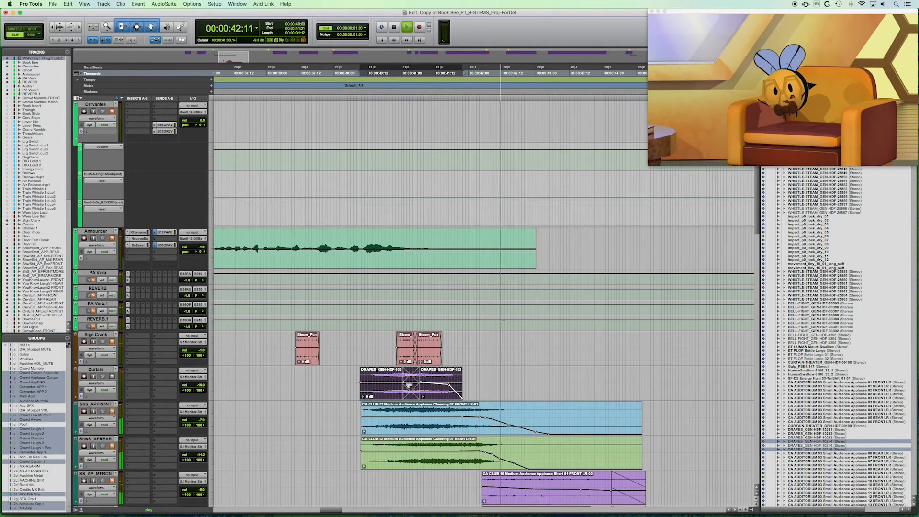
{"action": "key", "text": "space"}
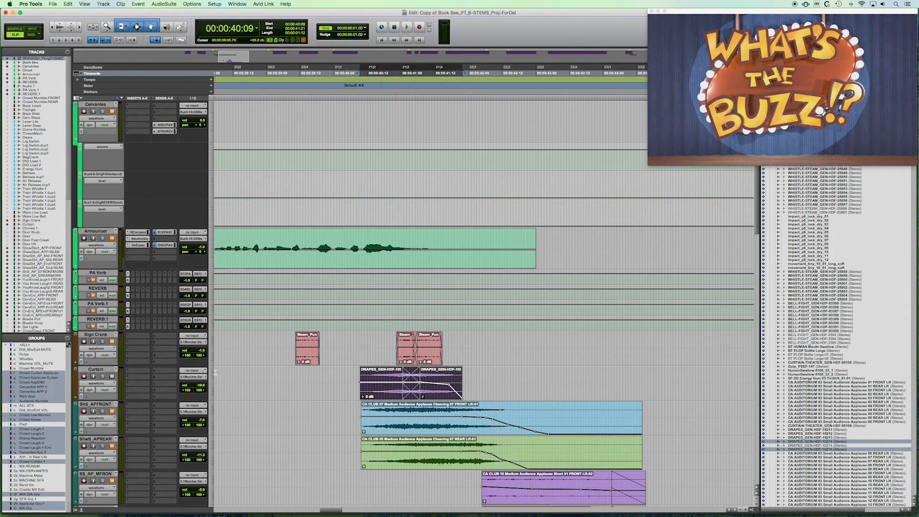
Select the Curtain track and look through the audience applause and laugh tracks listed below it.
{"action": "left_click", "coordinate": [103, 372]}
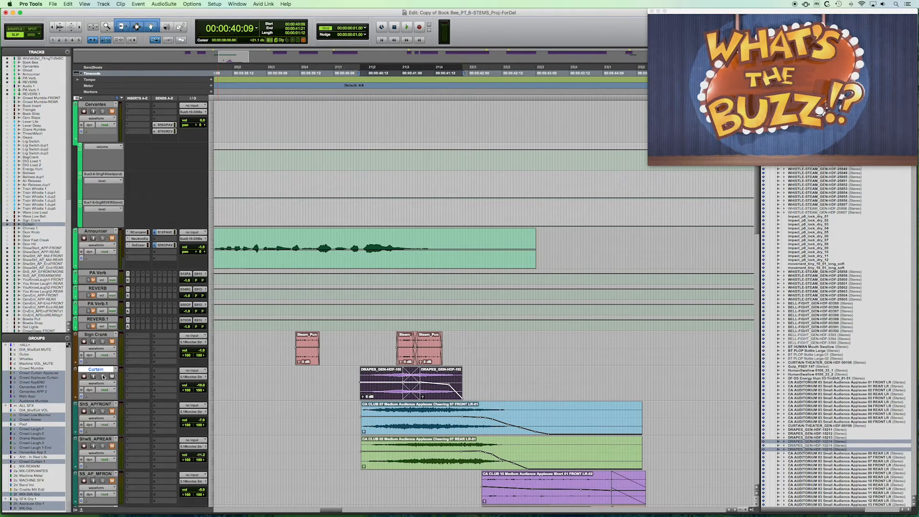
{"action": "scroll", "coordinate": [283, 374], "scroll_direction": "down", "scroll_amount": 3}
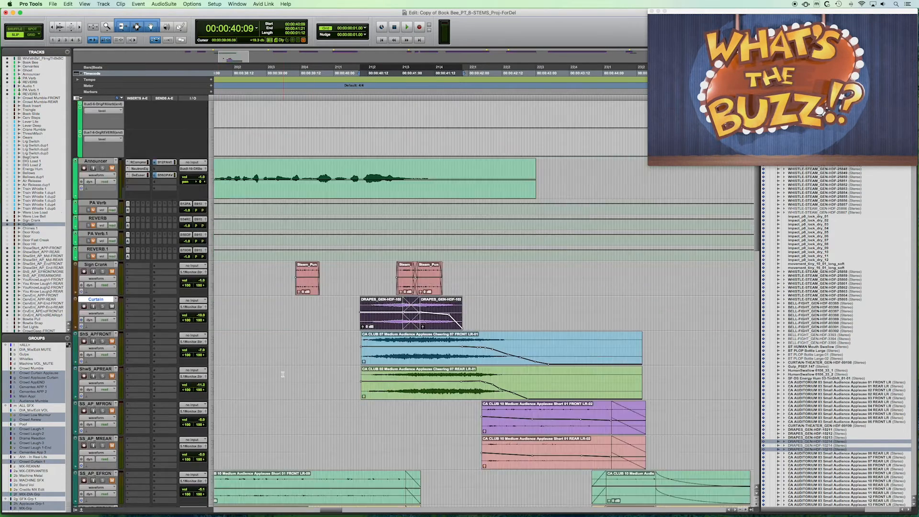
{"action": "scroll", "coordinate": [282, 374], "scroll_direction": "up", "scroll_amount": 6}
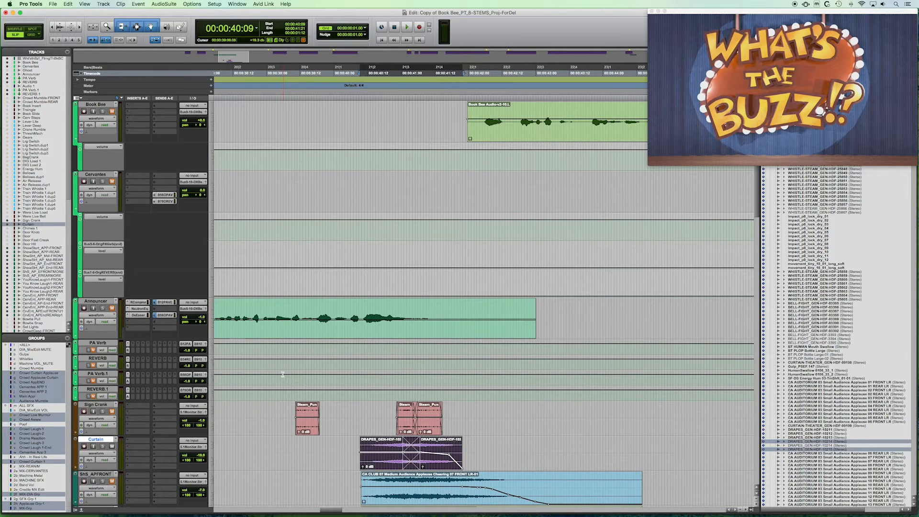
{"action": "scroll", "coordinate": [283, 374], "scroll_direction": "up", "scroll_amount": 1}
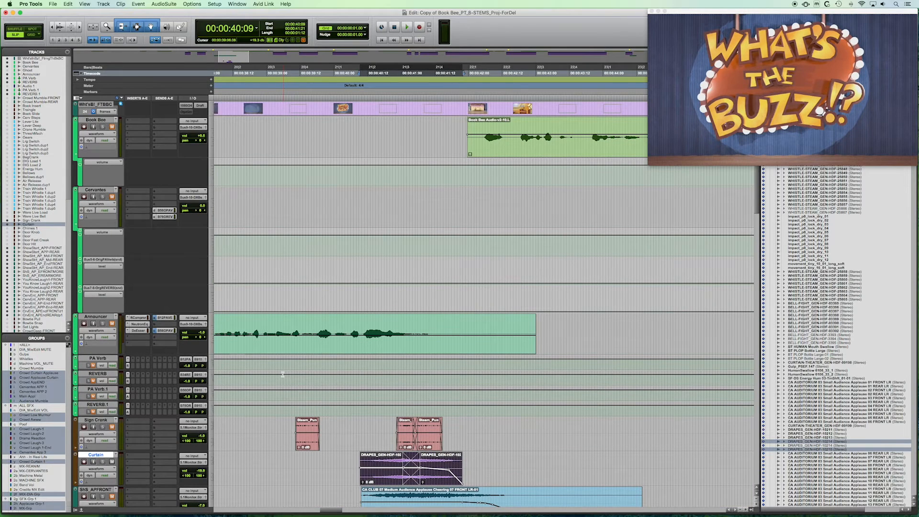
{"action": "scroll", "coordinate": [283, 374], "scroll_direction": "down", "scroll_amount": 5}
{"action": "scroll", "coordinate": [282, 375], "scroll_direction": "down", "scroll_amount": 3}
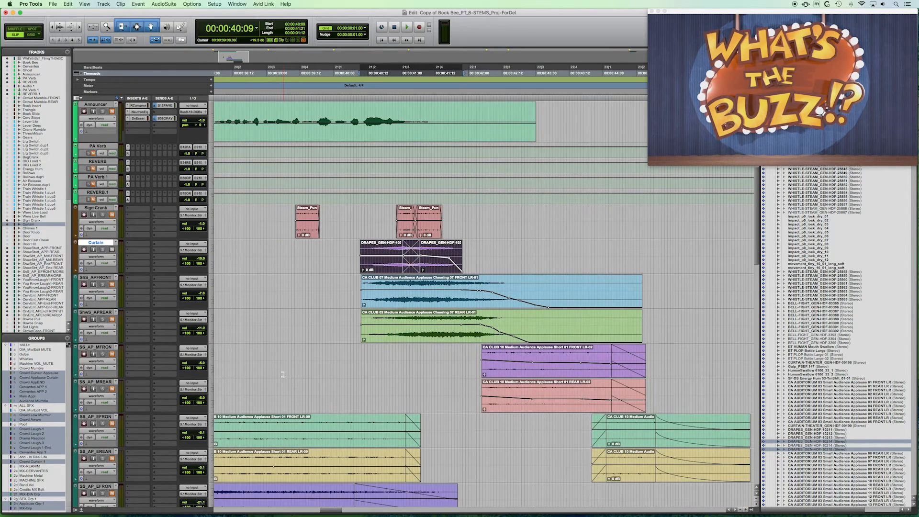
{"action": "scroll", "coordinate": [283, 375], "scroll_direction": "down", "scroll_amount": 2}
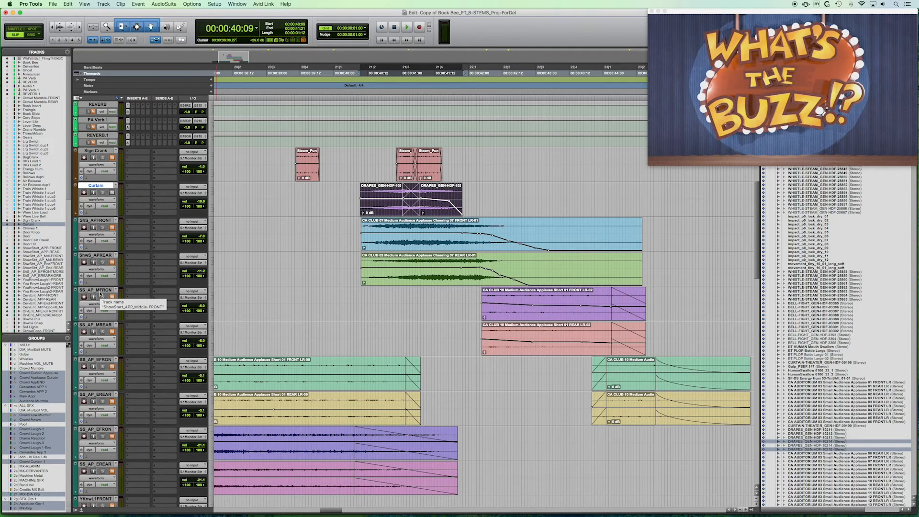
{"action": "scroll", "coordinate": [293, 333], "scroll_direction": "down", "scroll_amount": 15}
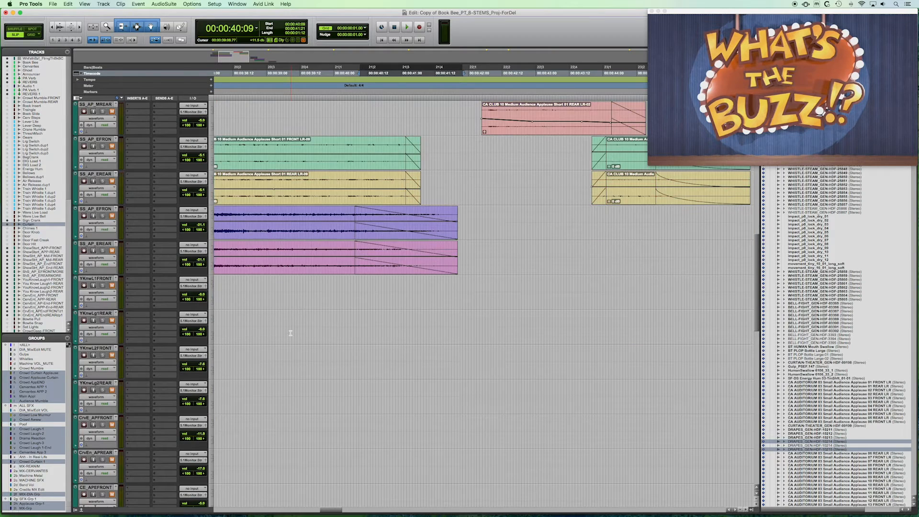
{"action": "scroll", "coordinate": [291, 332], "scroll_direction": "up", "scroll_amount": 12}
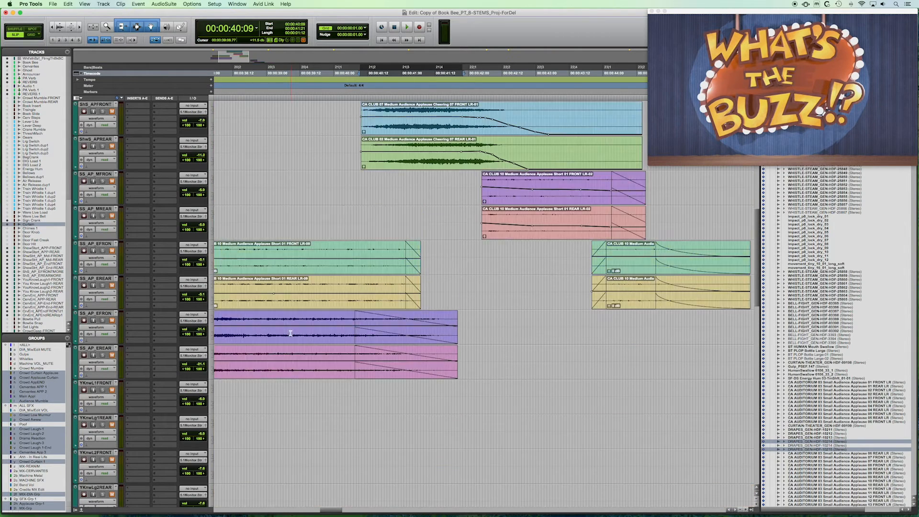
{"action": "scroll", "coordinate": [291, 333], "scroll_direction": "up", "scroll_amount": 5}
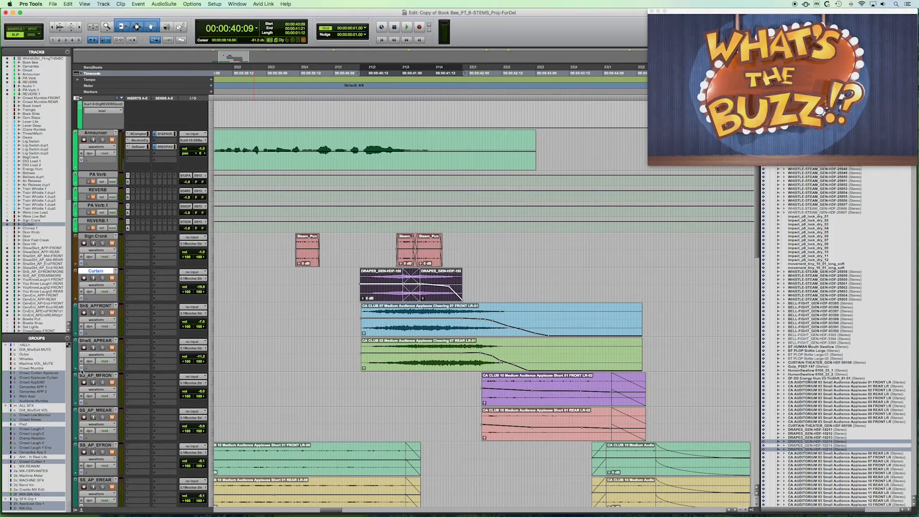
Toggle SFX Grp.1, place the edit cursor at 00:00:36:02 just before the earliest cheering clips, and unmute the grouped applause tracks.
{"action": "left_click", "coordinate": [35, 499]}
{"action": "left_click", "coordinate": [338, 283]}
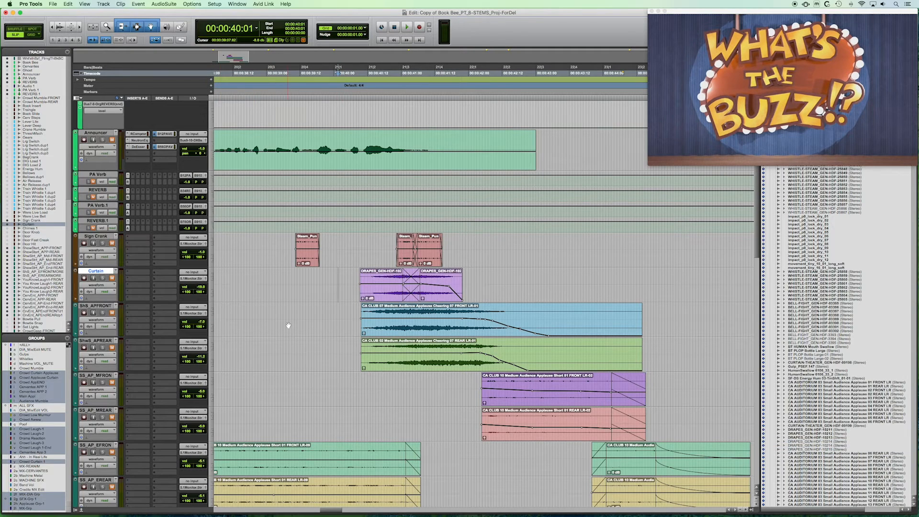
{"action": "scroll", "coordinate": [288, 323], "scroll_direction": "down", "scroll_amount": 3}
{"action": "scroll", "coordinate": [288, 325], "scroll_direction": "down", "scroll_amount": 1}
{"action": "scroll", "coordinate": [288, 325], "scroll_direction": "left", "scroll_amount": 5}
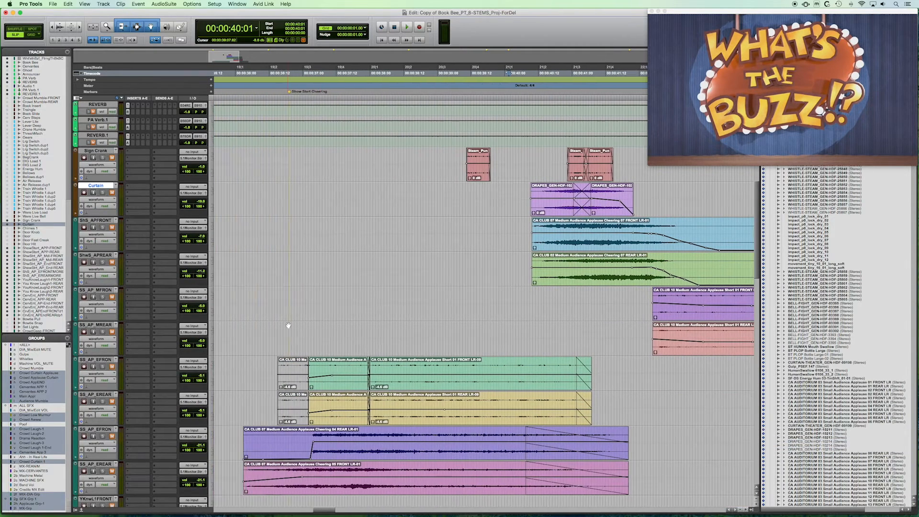
{"action": "left_click", "coordinate": [264, 329]}
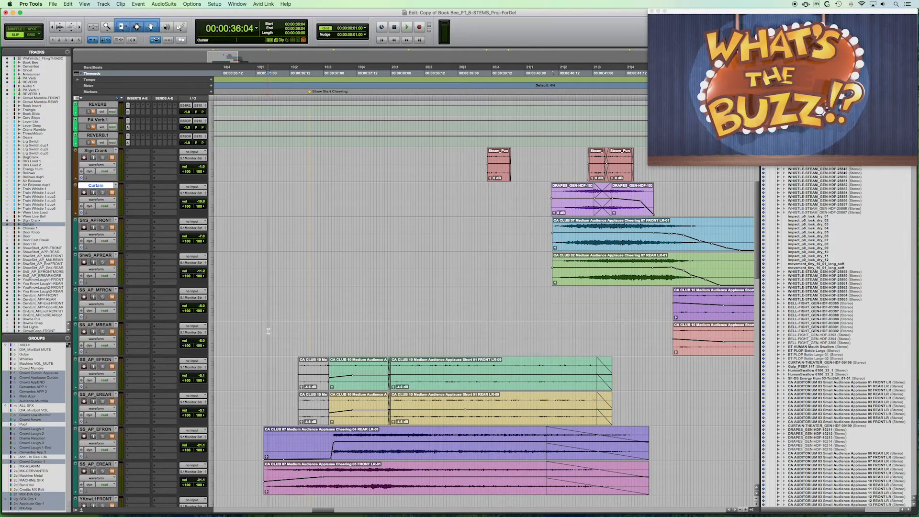
{"action": "left_click", "coordinate": [261, 329]}
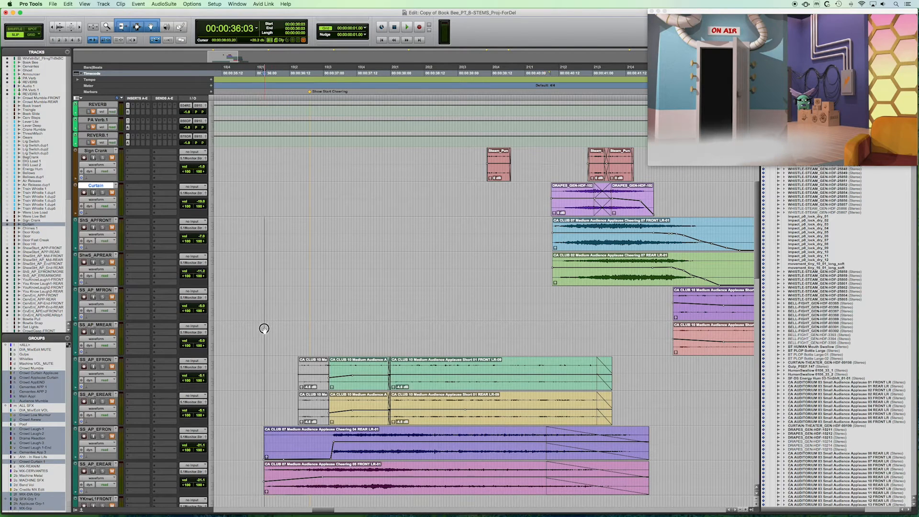
{"action": "left_click", "coordinate": [261, 330]}
{"action": "left_click", "coordinate": [112, 332]}
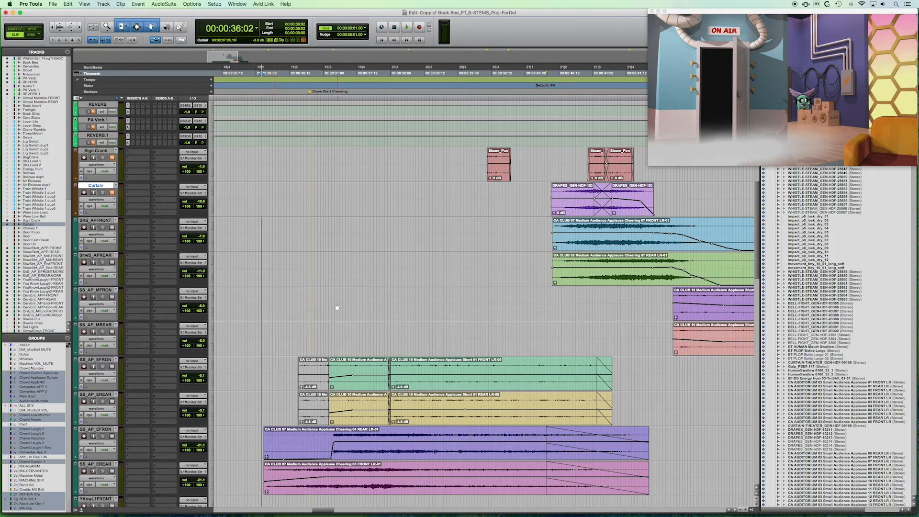
Select the four adjacent SS_AP_EFRON and SS_AP_EREAR tracks and inspect their volume faders in the Mix window before returning to the Edit window.
{"action": "scroll", "coordinate": [337, 307], "scroll_direction": "down", "scroll_amount": 1}
{"action": "scroll", "coordinate": [337, 307], "scroll_direction": "down", "scroll_amount": 2}
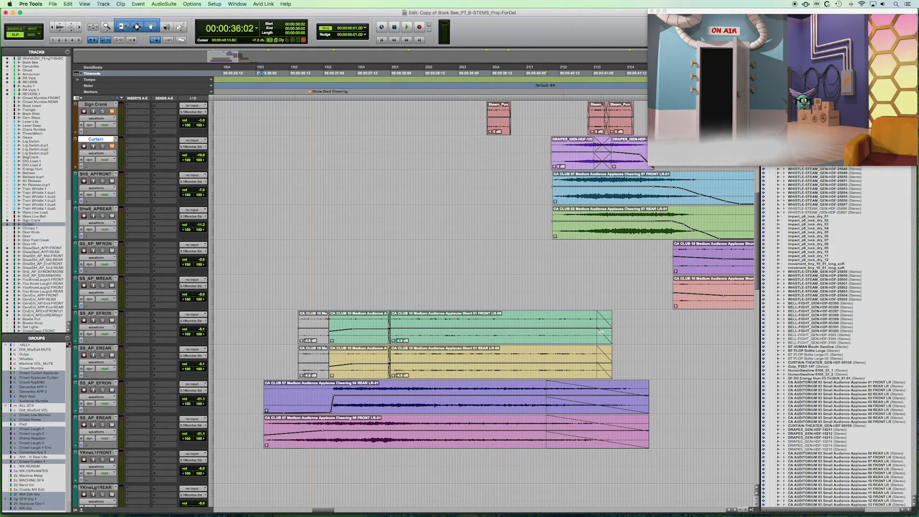
{"action": "left_click", "coordinate": [103, 314]}
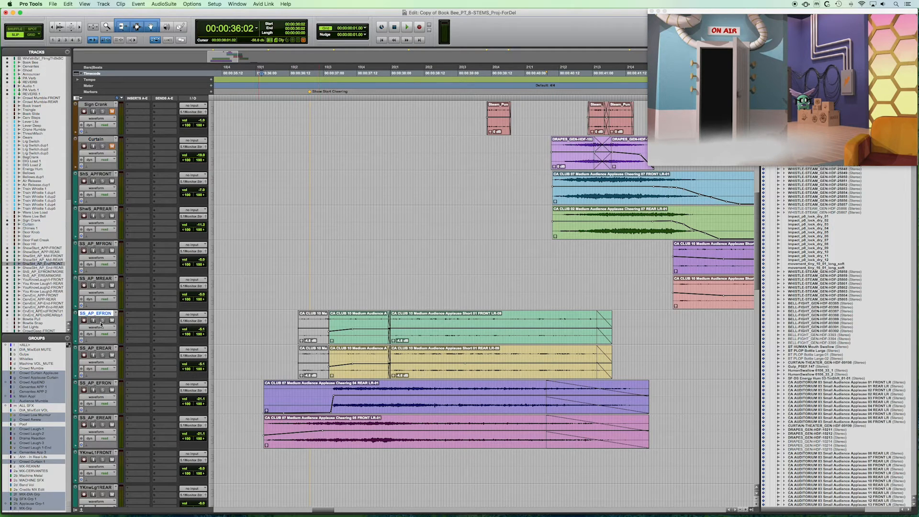
{"action": "left_click", "coordinate": [98, 418], "text": "shift"}
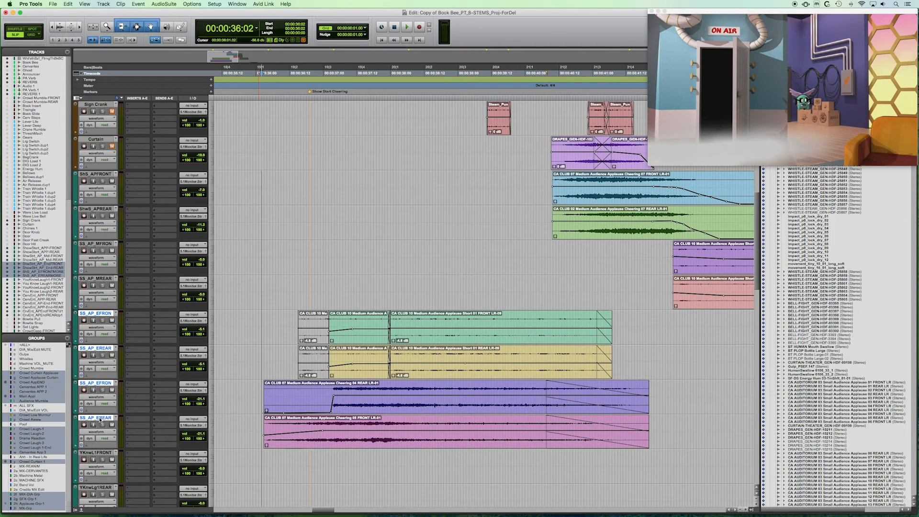
{"action": "key", "text": "super+equal"}
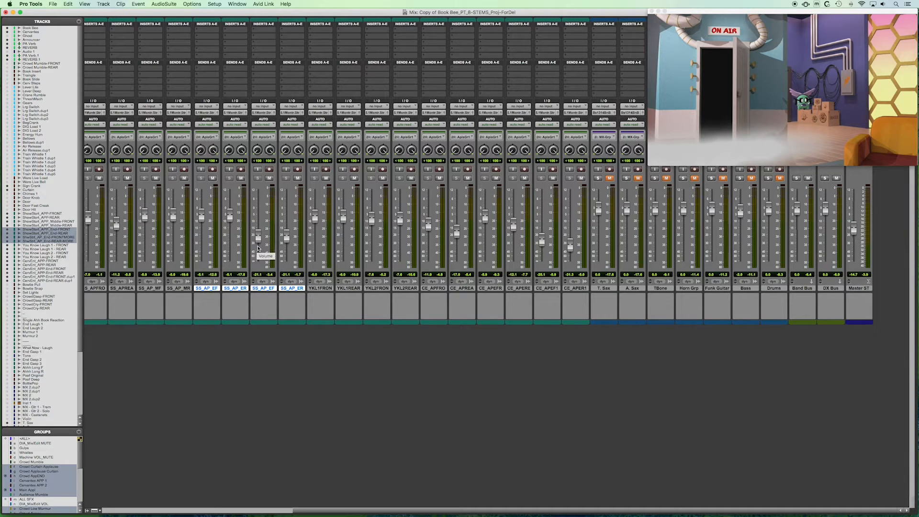
{"action": "key", "text": "super+equal"}
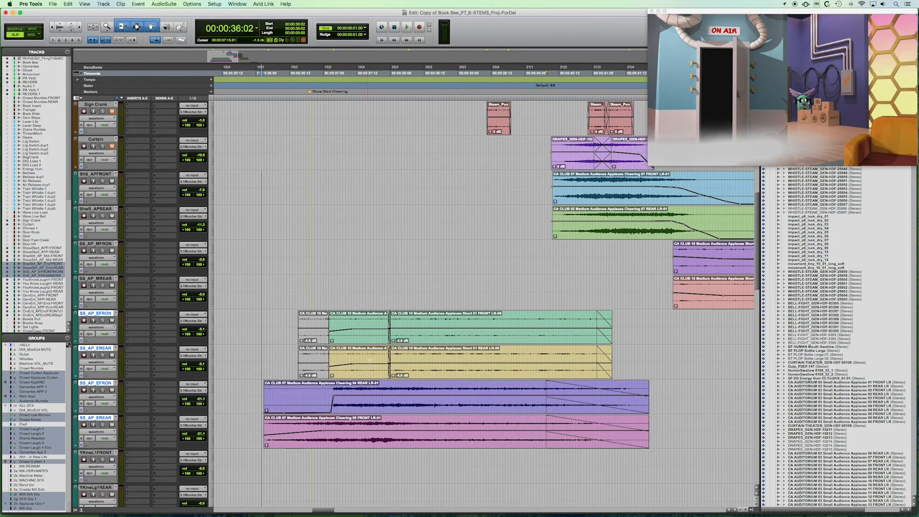
Select the gray opening clips on the SS_AP_EFRON and SS_AP_EREAR tracks, then clear the selection by placing the edit cursor at 00:00:35:20.
{"action": "left_click", "coordinate": [311, 340]}
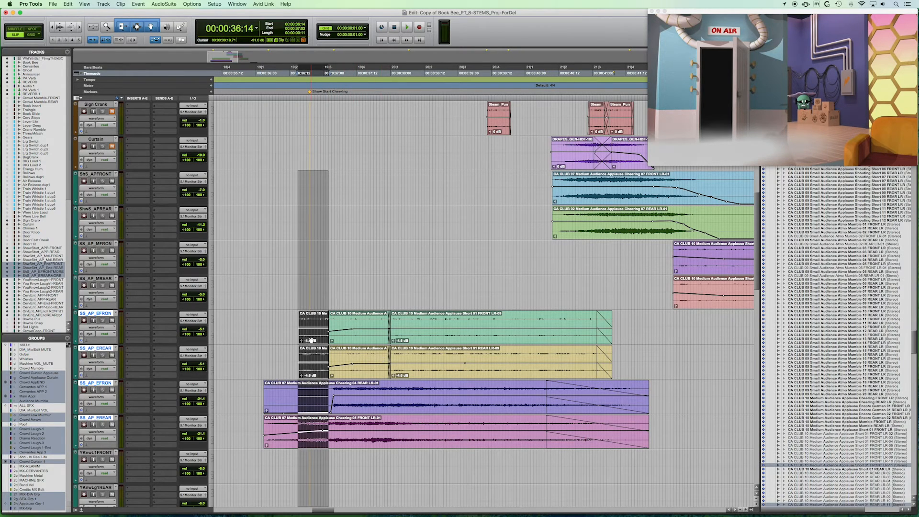
{"action": "left_click", "coordinate": [283, 336]}
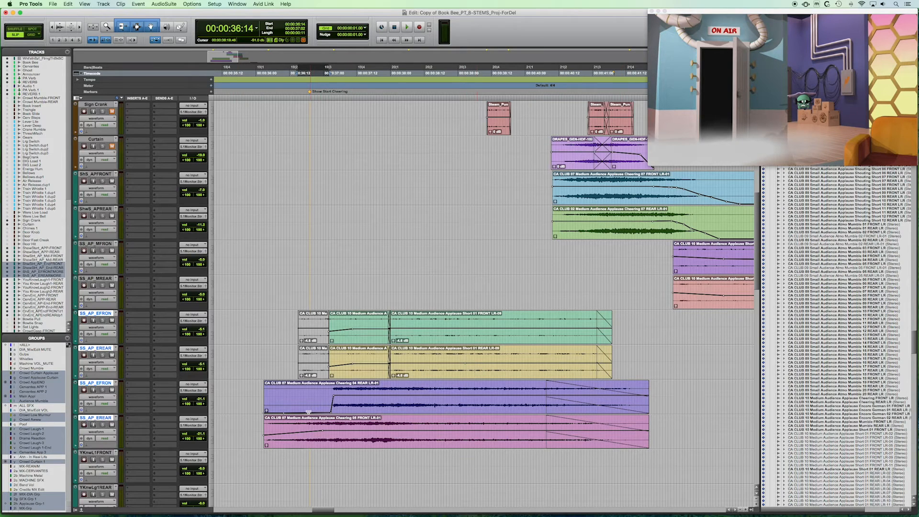
{"action": "left_click", "coordinate": [244, 337]}
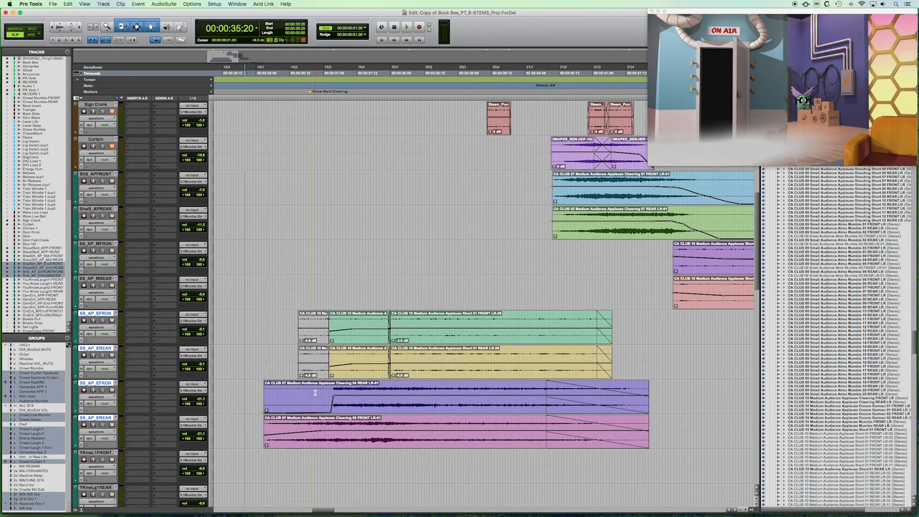
Play the applause sequence from 00:00:36:02, stop playback, and place the edit cursor at 00:00:46:14 before the YKnwL1FRONT clip.
{"action": "left_click", "coordinate": [262, 326]}
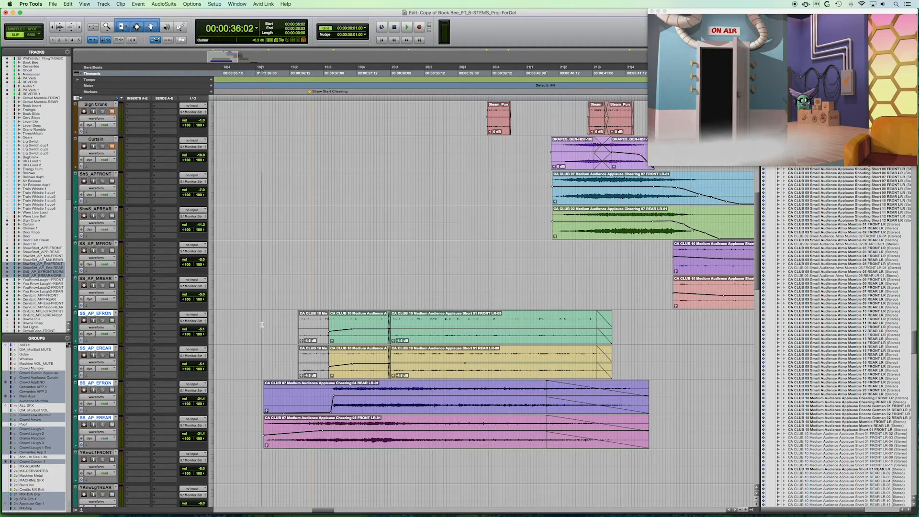
{"action": "key", "text": "space"}
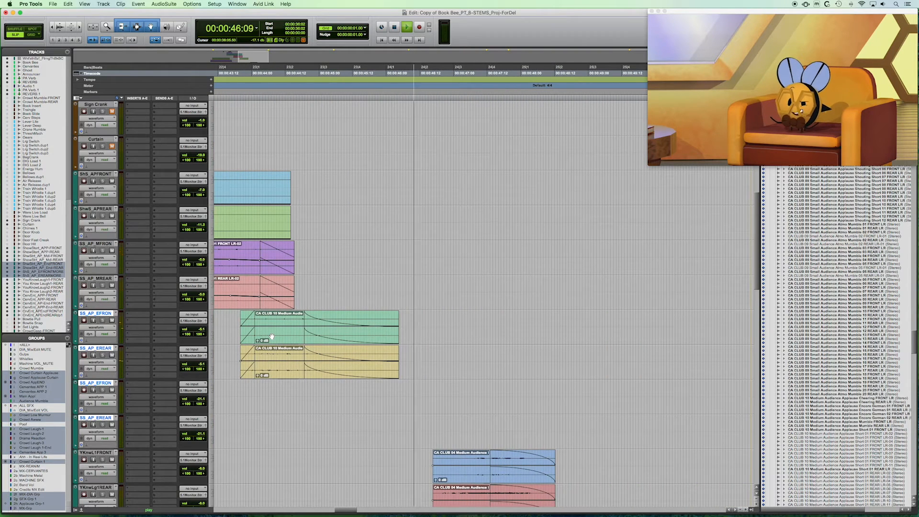
{"action": "scroll", "coordinate": [272, 337], "scroll_direction": "down", "scroll_amount": 4}
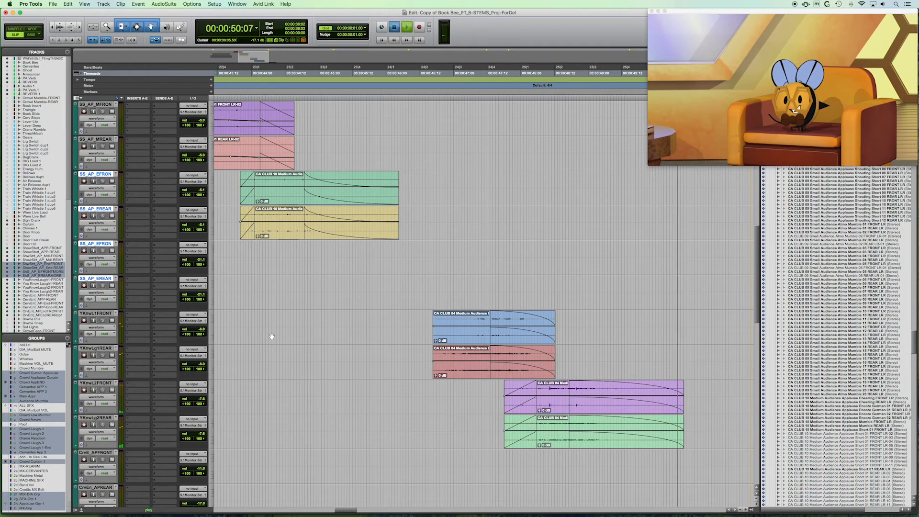
{"action": "key", "text": "space"}
{"action": "scroll", "coordinate": [423, 316], "scroll_direction": "right", "scroll_amount": 2}
{"action": "left_click", "coordinate": [408, 319]}
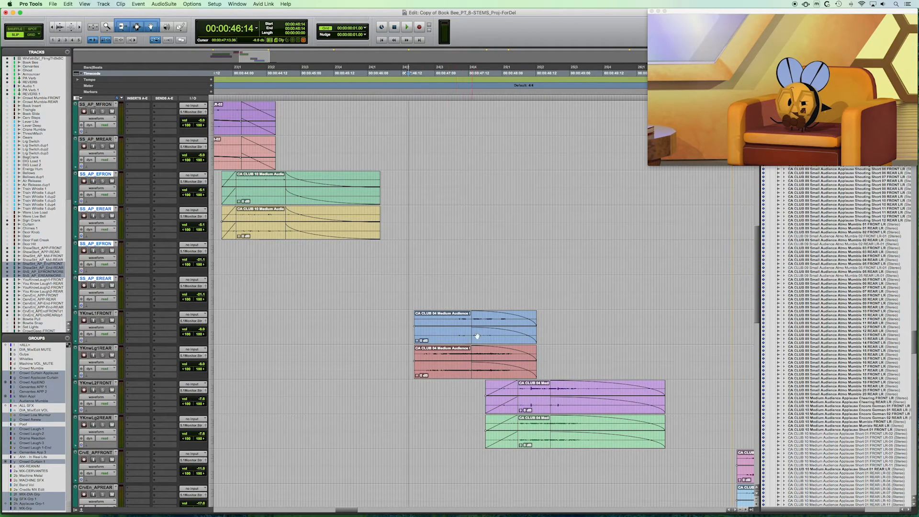
Return to the curtain opening and place the edit cursor on the Curtain track at 00:00:40:07, just before the first DRAPES clip.
{"action": "scroll", "coordinate": [508, 368], "scroll_direction": "left", "scroll_amount": 10}
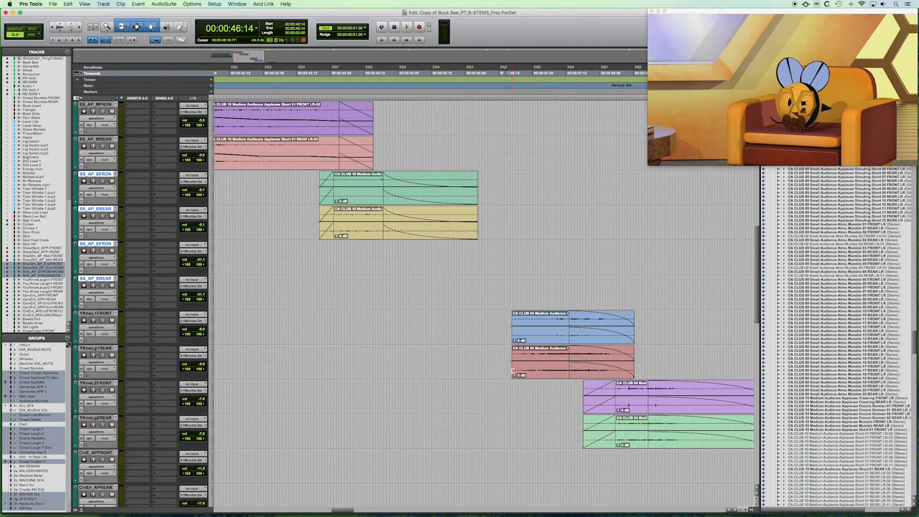
{"action": "scroll", "coordinate": [513, 371], "scroll_direction": "up", "scroll_amount": 3}
{"action": "scroll", "coordinate": [513, 371], "scroll_direction": "left", "scroll_amount": 20}
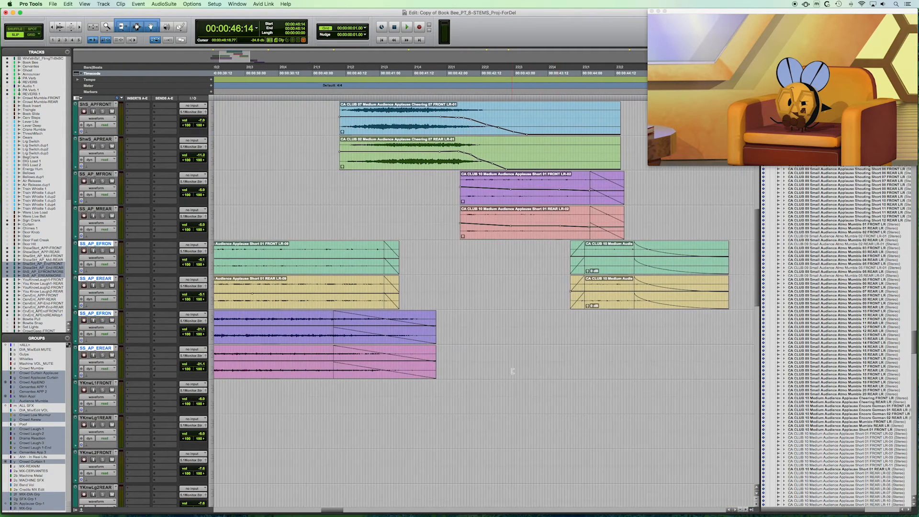
{"action": "scroll", "coordinate": [513, 371], "scroll_direction": "up", "scroll_amount": 4}
{"action": "scroll", "coordinate": [512, 372], "scroll_direction": "right", "scroll_amount": 12}
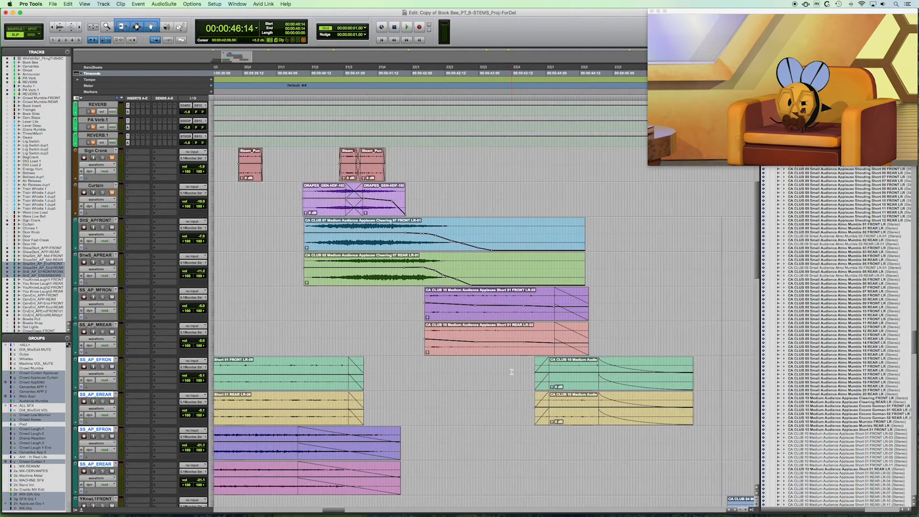
{"action": "scroll", "coordinate": [512, 372], "scroll_direction": "down", "scroll_amount": 1}
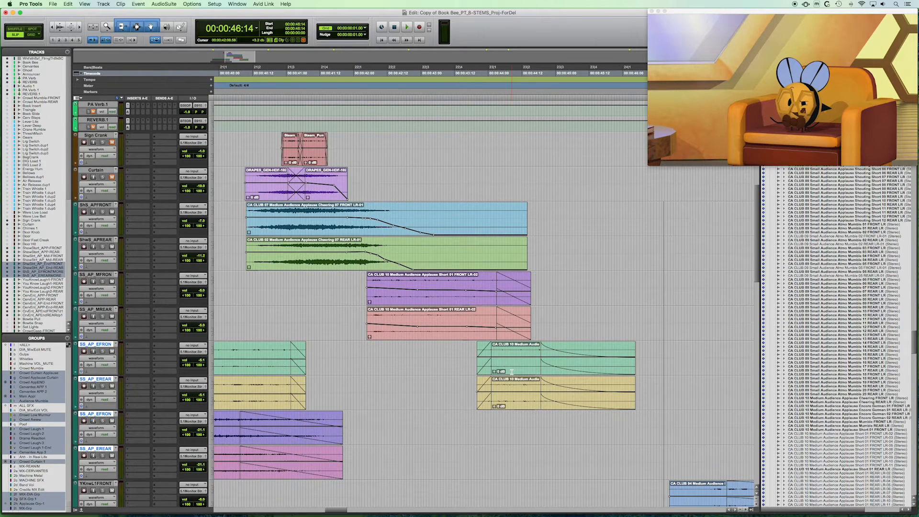
{"action": "scroll", "coordinate": [512, 372], "scroll_direction": "left", "scroll_amount": 3}
{"action": "scroll", "coordinate": [512, 372], "scroll_direction": "left", "scroll_amount": 3}
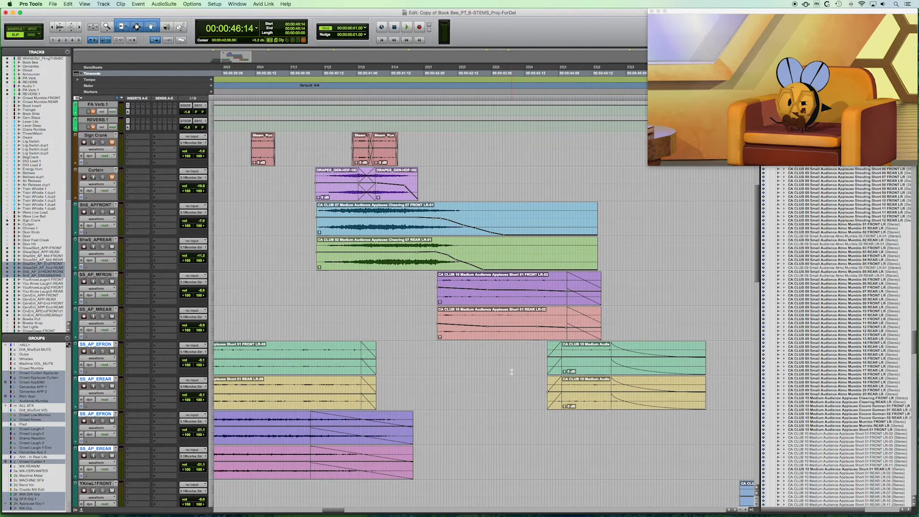
{"action": "left_click", "coordinate": [312, 176]}
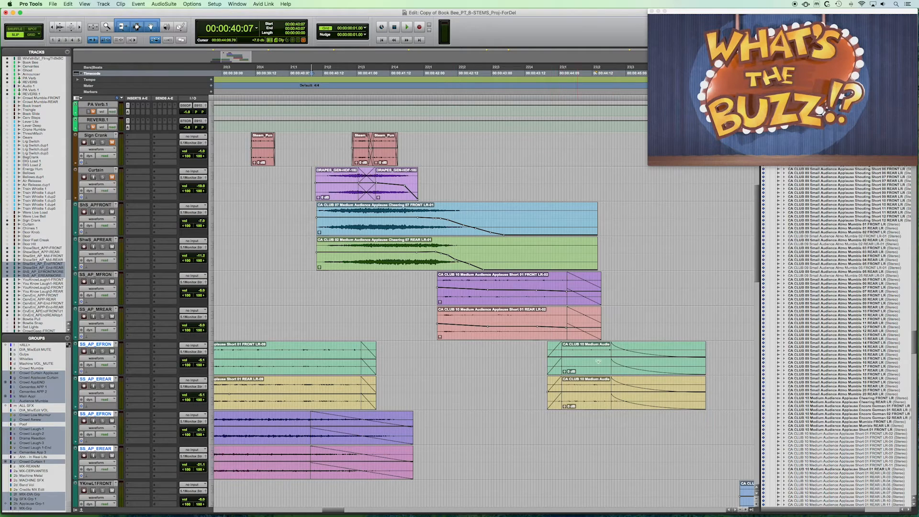
Place the edit cursor at 00:00:40:06 on the ShS_APFRONT track, before the cheering clip, and play the curtain applause.
{"action": "left_click", "coordinate": [308, 213]}
{"action": "scroll", "coordinate": [309, 213], "scroll_direction": "left", "scroll_amount": 8}
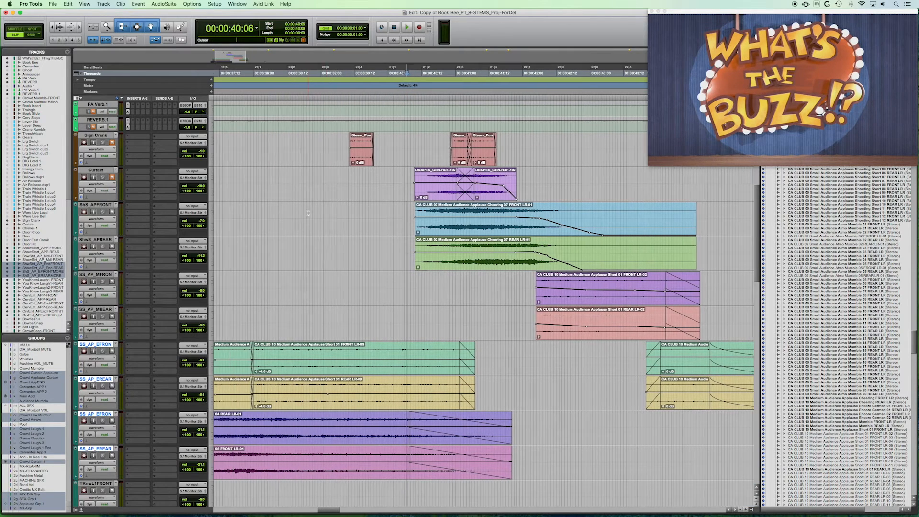
{"action": "scroll", "coordinate": [309, 214], "scroll_direction": "right", "scroll_amount": 8}
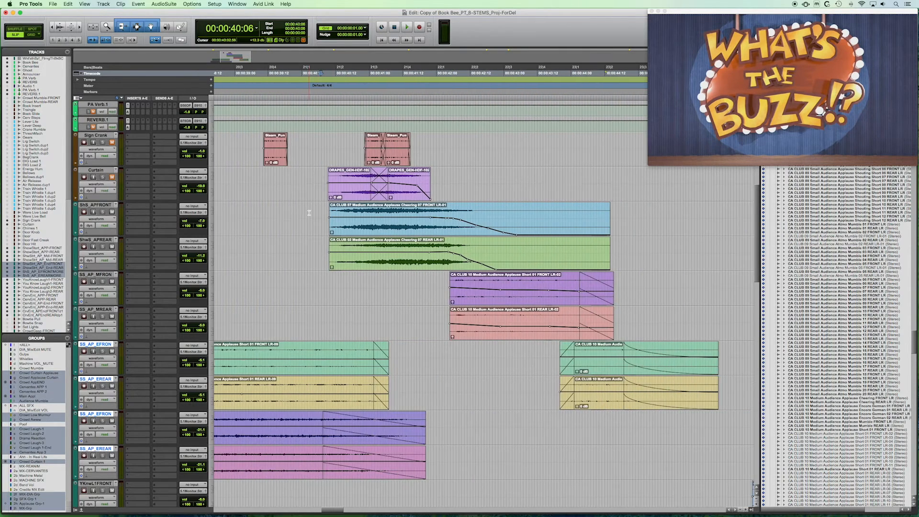
{"action": "key", "text": "space"}
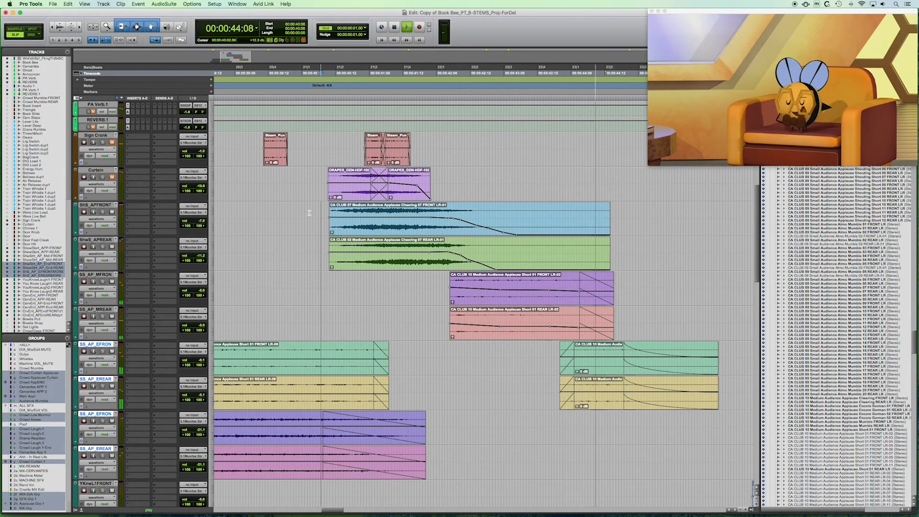
Stop playback, replay the curtain applause from 00:00:40:06, and stop it again.
{"action": "key", "text": "space"}
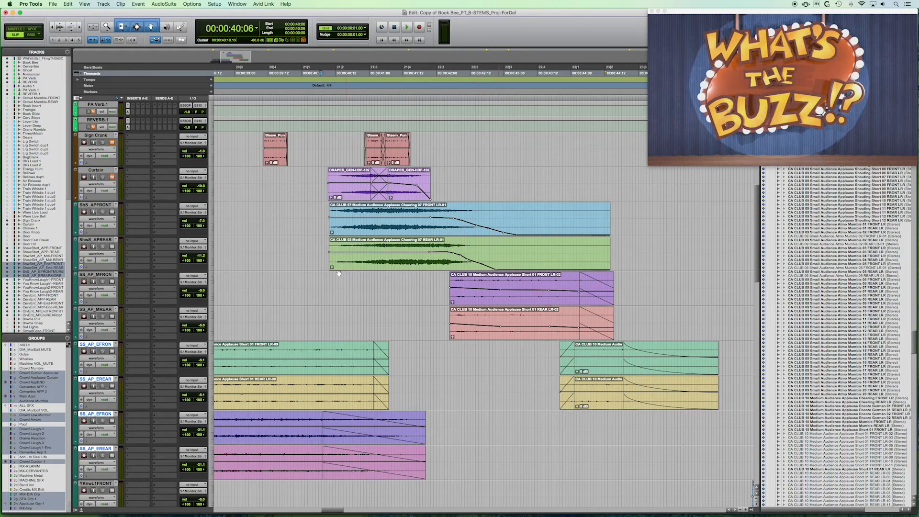
{"action": "scroll", "coordinate": [331, 274], "scroll_direction": "up", "scroll_amount": 10}
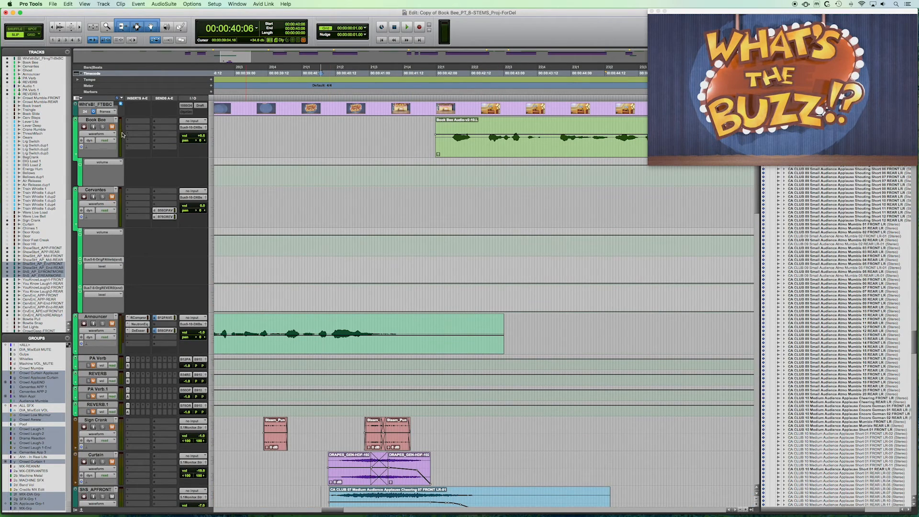
{"action": "scroll", "coordinate": [330, 240], "scroll_direction": "down", "scroll_amount": 10}
{"action": "key", "text": "space"}
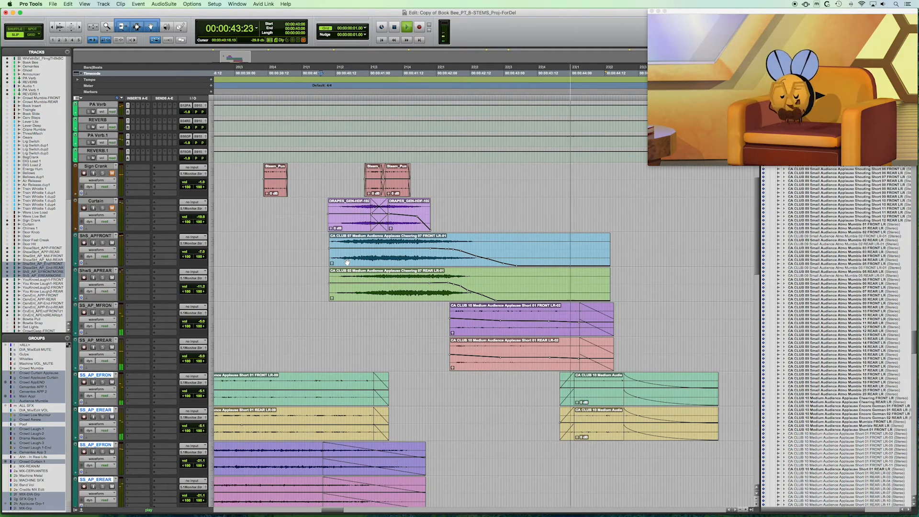
{"action": "key", "text": "space"}
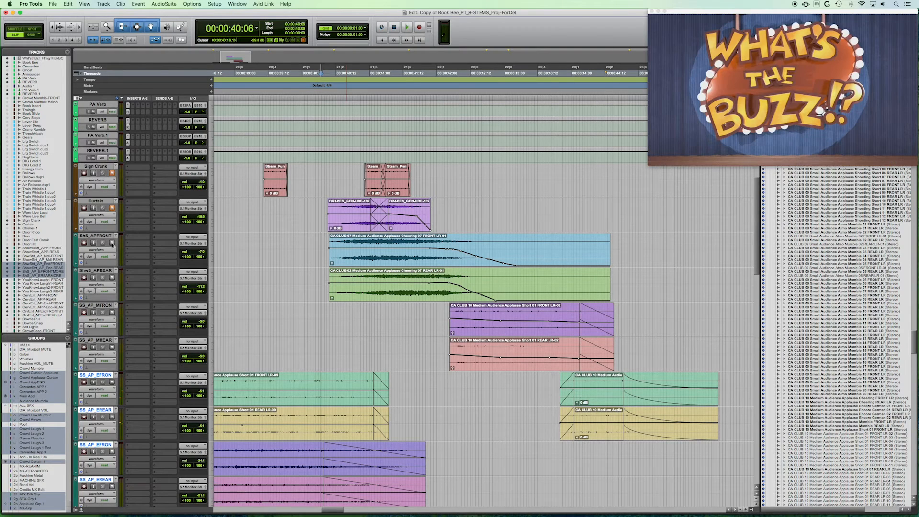
Place the edit cursor at 00:00:39:10 and select the SS_AP_MREAR track.
{"action": "left_click", "coordinate": [264, 314]}
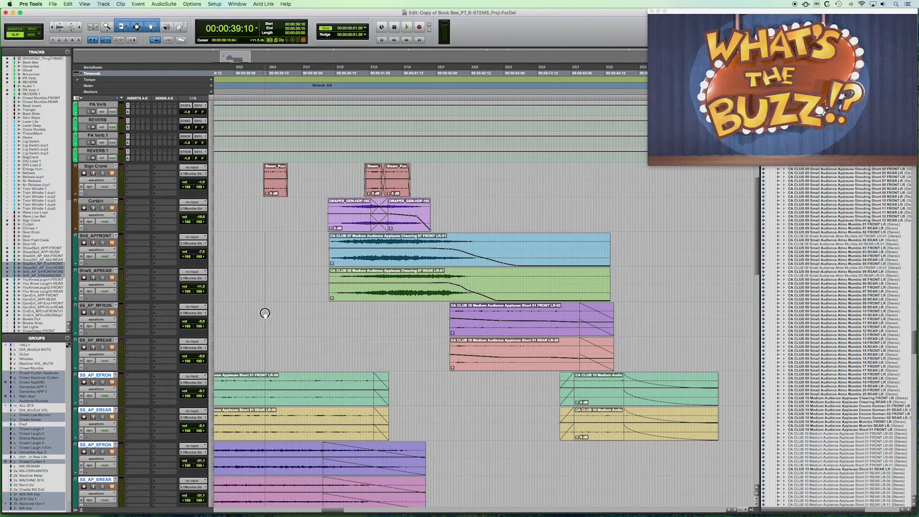
{"action": "left_click", "coordinate": [95, 340]}
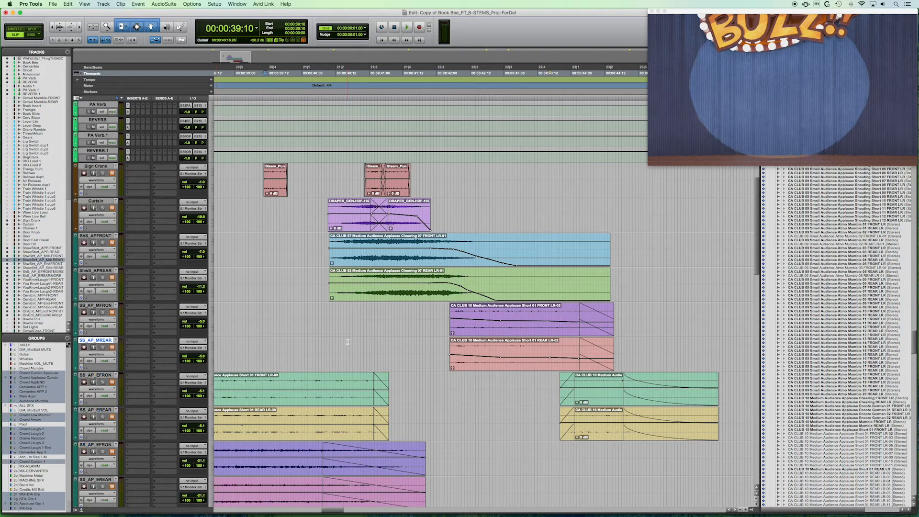
Select the Band Bus track and place the edit cursor at 00:00:41:12, just before its volume automation dips.
{"action": "scroll", "coordinate": [347, 342], "scroll_direction": "down", "scroll_amount": 12}
{"action": "scroll", "coordinate": [347, 342], "scroll_direction": "down", "scroll_amount": 6}
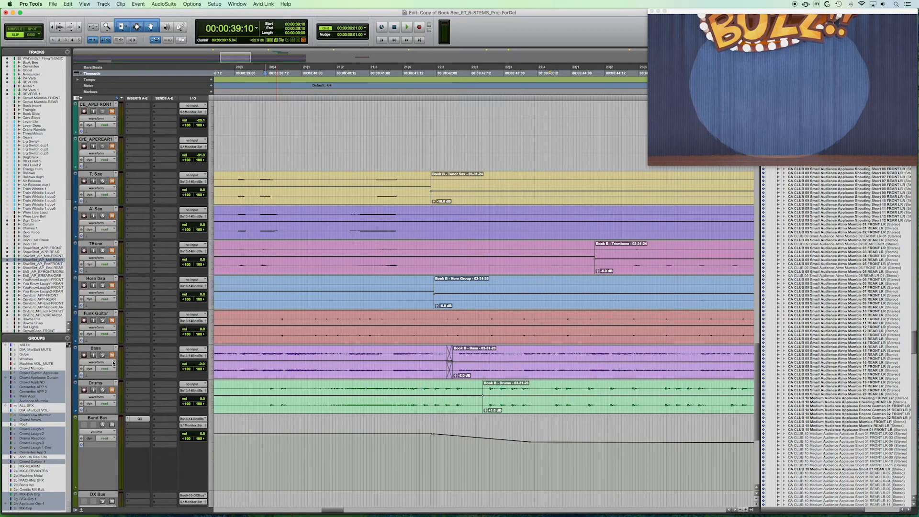
{"action": "left_click", "coordinate": [111, 418]}
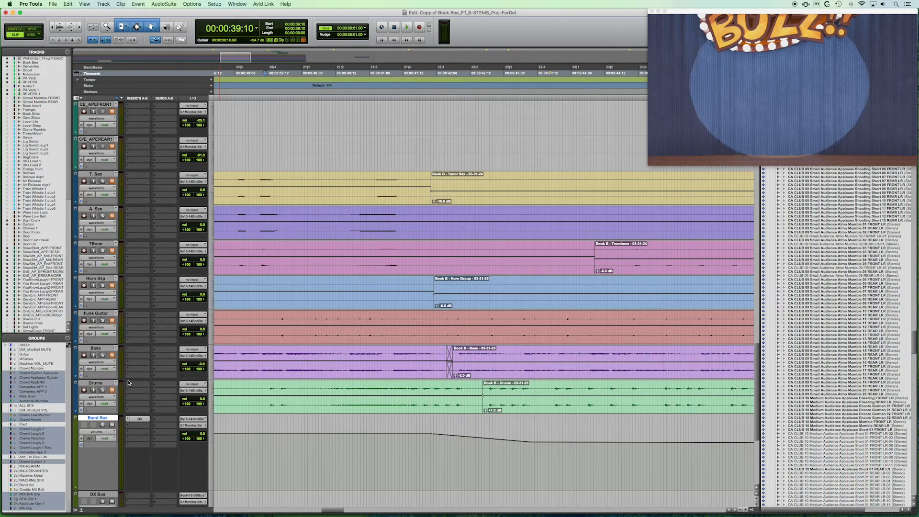
{"action": "scroll", "coordinate": [338, 438], "scroll_direction": "right", "scroll_amount": 5}
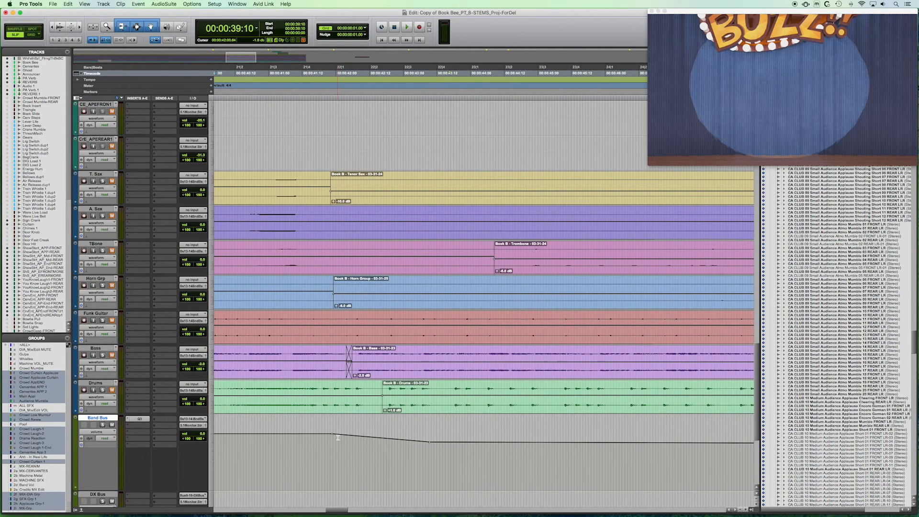
{"action": "scroll", "coordinate": [338, 437], "scroll_direction": "down", "scroll_amount": 6}
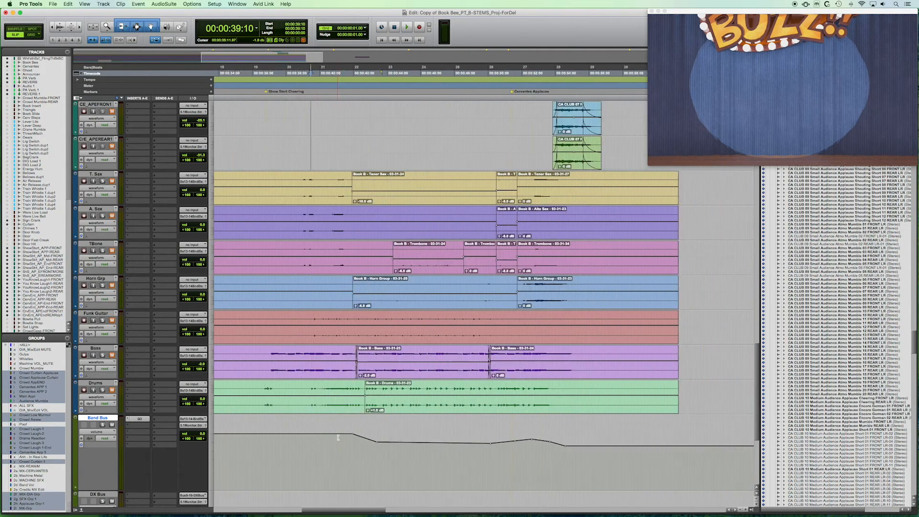
{"action": "scroll", "coordinate": [338, 438], "scroll_direction": "right", "scroll_amount": 1}
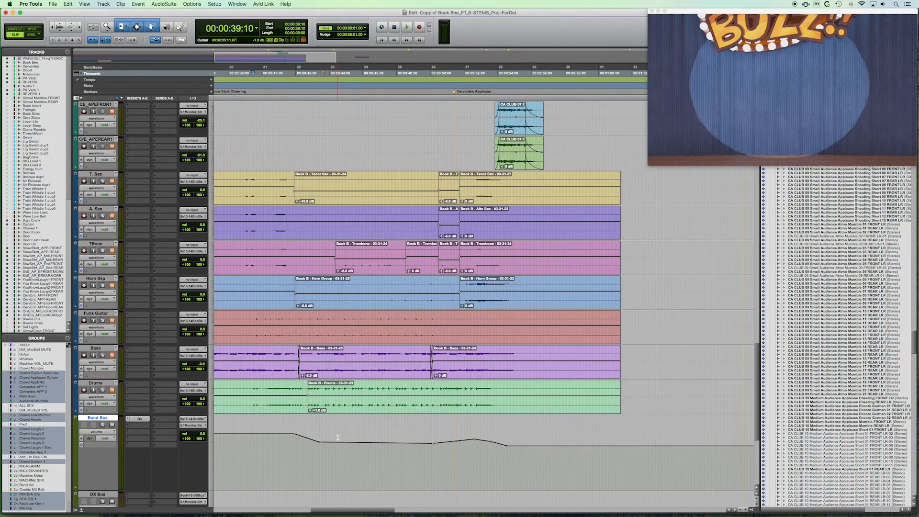
{"action": "left_click", "coordinate": [288, 439]}
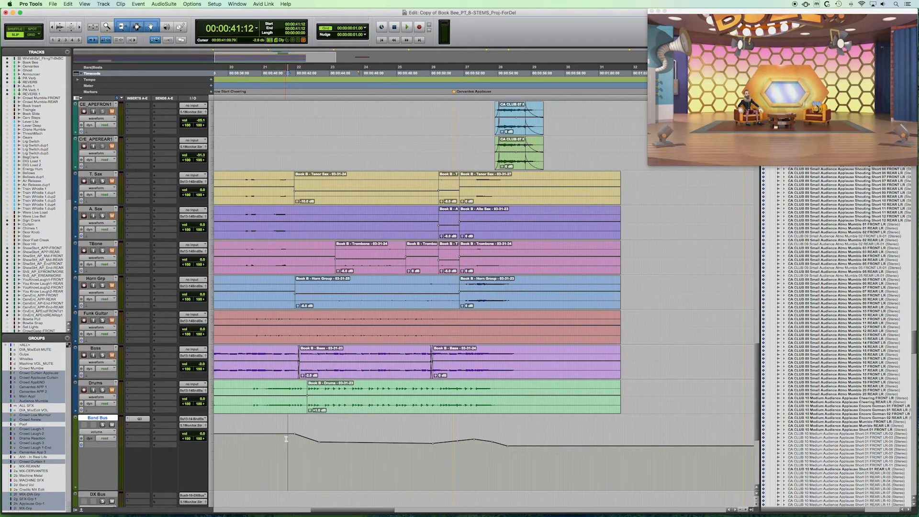
Unmute the band instrument tracks from T. Sax through Drums.
{"action": "scroll", "coordinate": [287, 439], "scroll_direction": "left", "scroll_amount": 2}
{"action": "scroll", "coordinate": [293, 439], "scroll_direction": "up", "scroll_amount": 2}
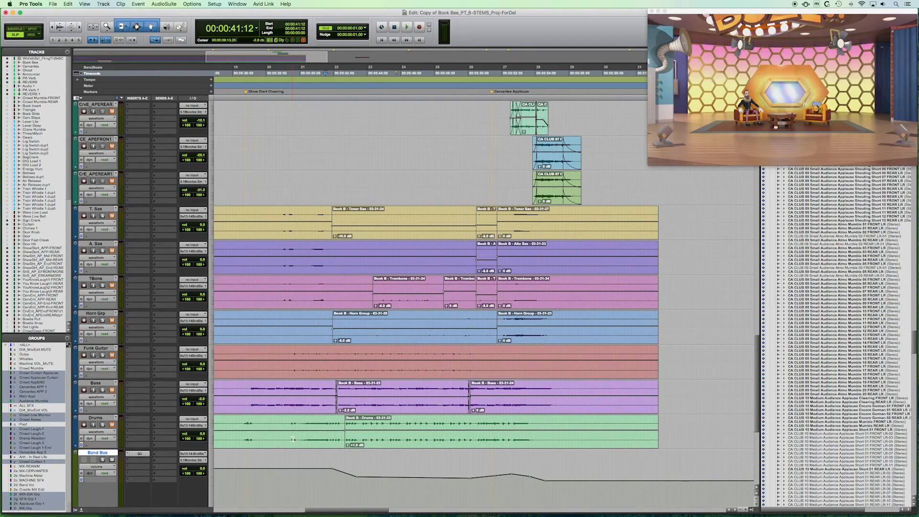
{"action": "scroll", "coordinate": [293, 440], "scroll_direction": "down", "scroll_amount": 1}
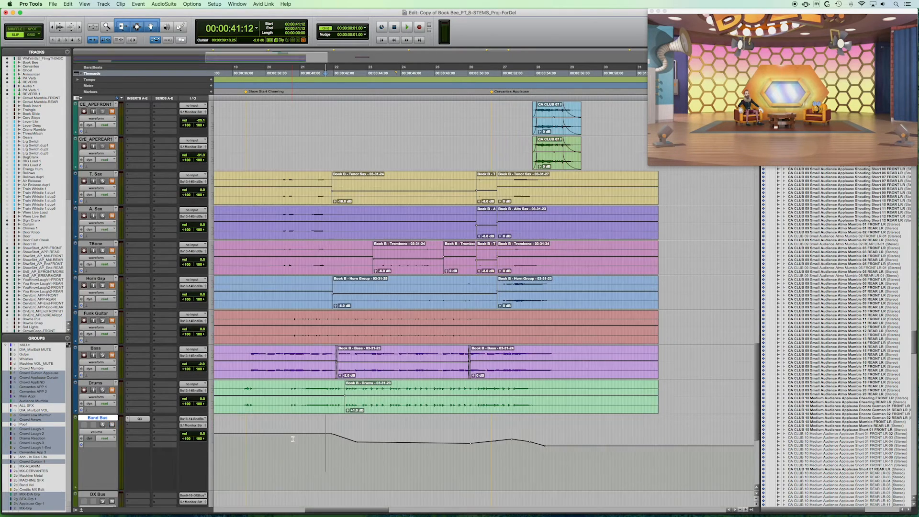
{"action": "scroll", "coordinate": [293, 440], "scroll_direction": "left", "scroll_amount": 2}
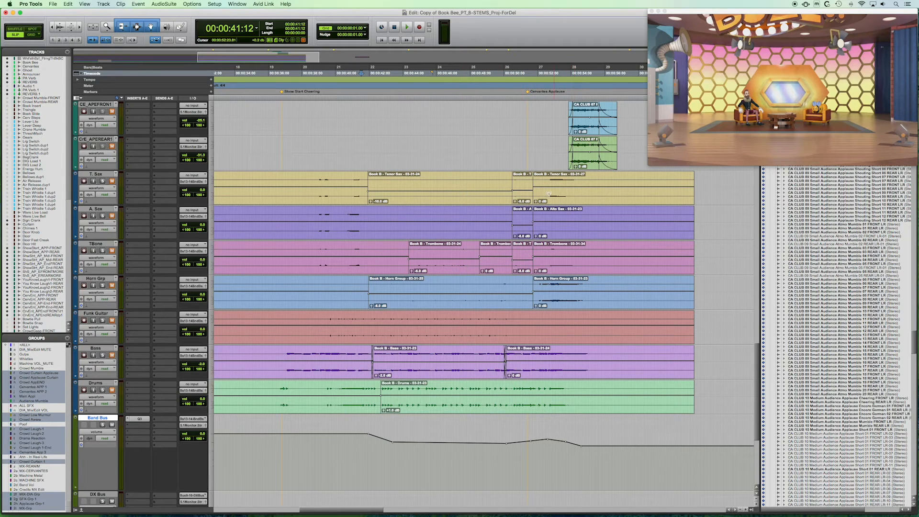
{"action": "scroll", "coordinate": [450, 259], "scroll_direction": "up", "scroll_amount": 7}
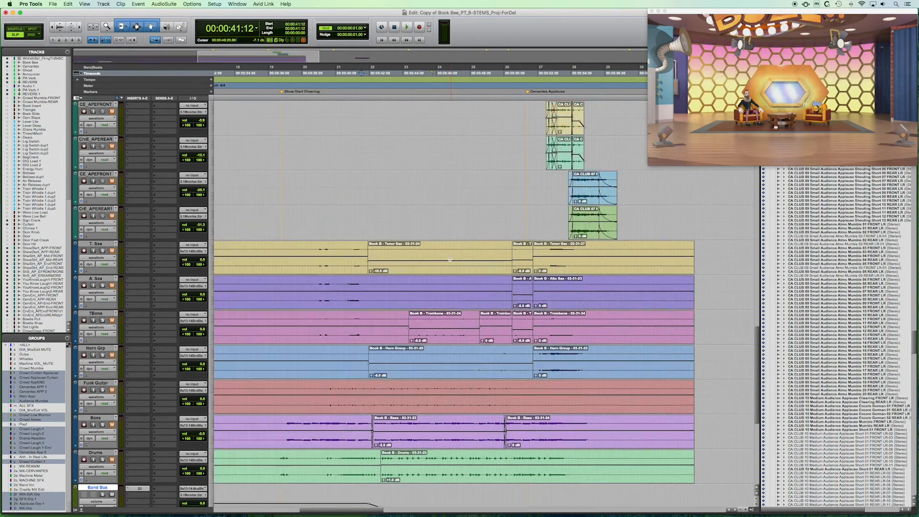
{"action": "scroll", "coordinate": [450, 259], "scroll_direction": "up", "scroll_amount": 2}
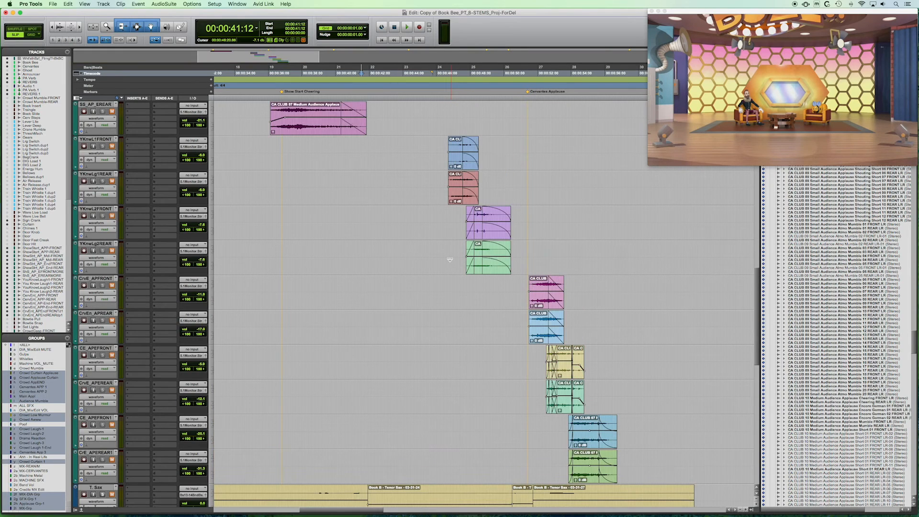
{"action": "scroll", "coordinate": [450, 260], "scroll_direction": "down", "scroll_amount": 9}
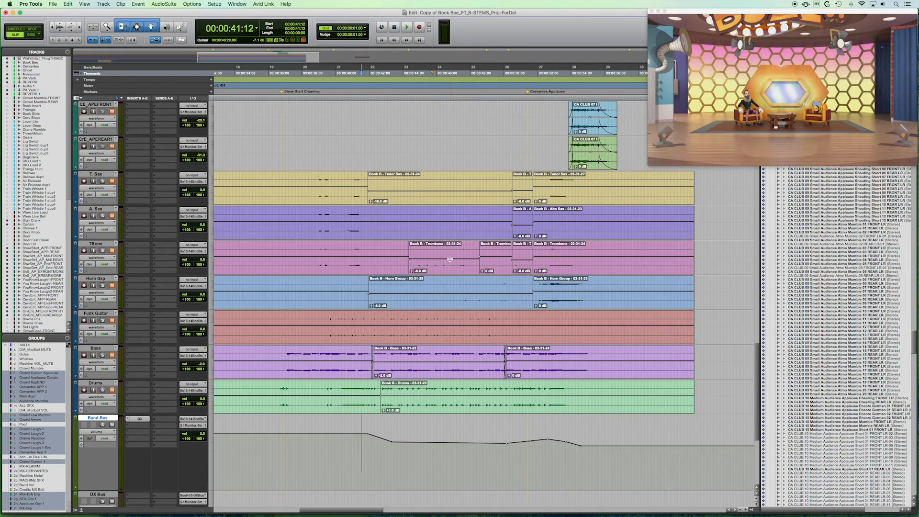
{"action": "left_click", "coordinate": [112, 181]}
{"action": "scroll", "coordinate": [319, 267], "scroll_direction": "up", "scroll_amount": 12}
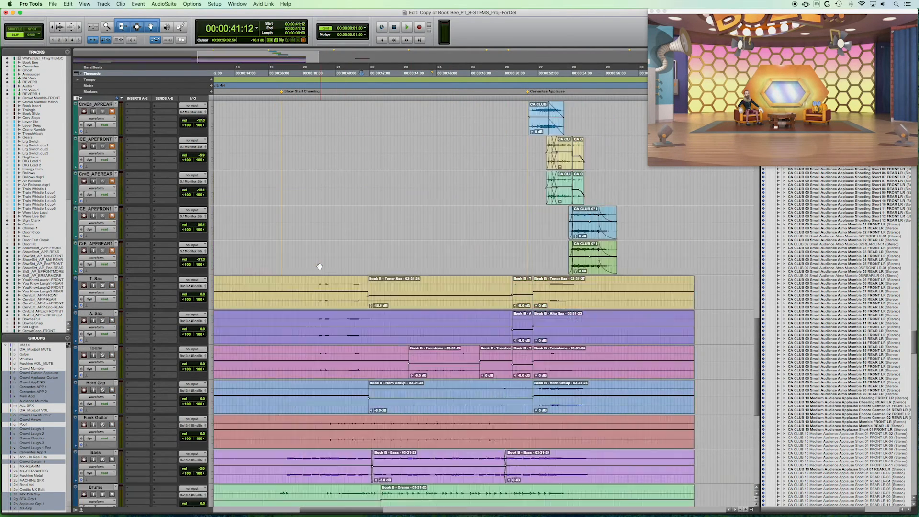
{"action": "left_click", "coordinate": [112, 127]}
{"action": "scroll", "coordinate": [304, 232], "scroll_direction": "down", "scroll_amount": 1}
{"action": "scroll", "coordinate": [303, 232], "scroll_direction": "down", "scroll_amount": 15}
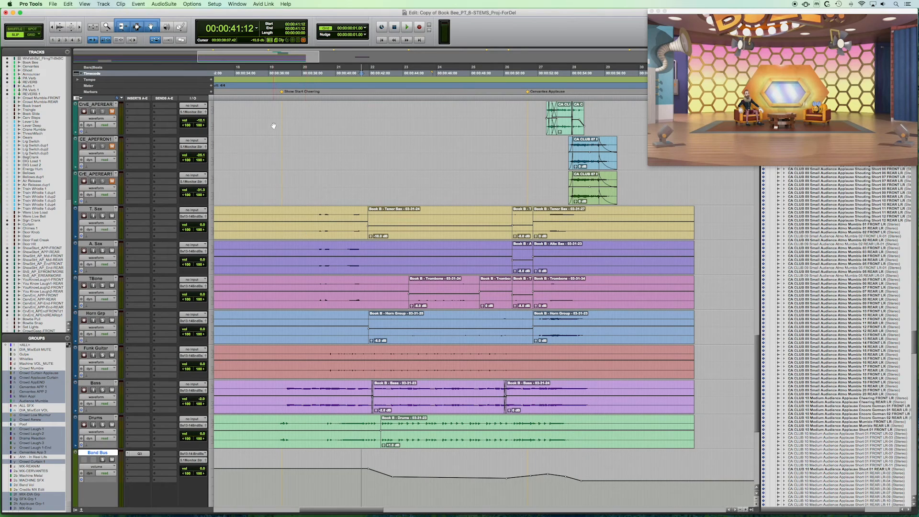
Place the edit cursor at 00:00:36:17, near the Show Start Cheering marker, play the band music, and stop playback.
{"action": "left_click", "coordinate": [281, 178]}
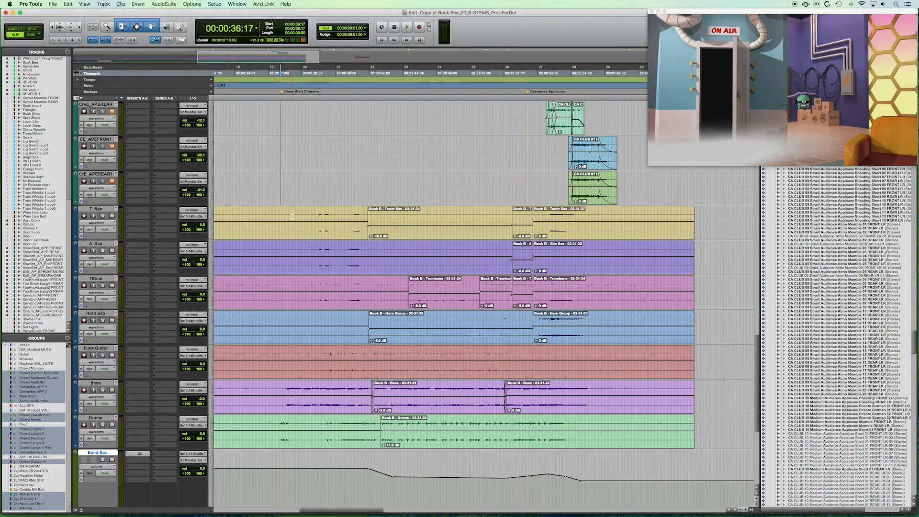
{"action": "key", "text": "space"}
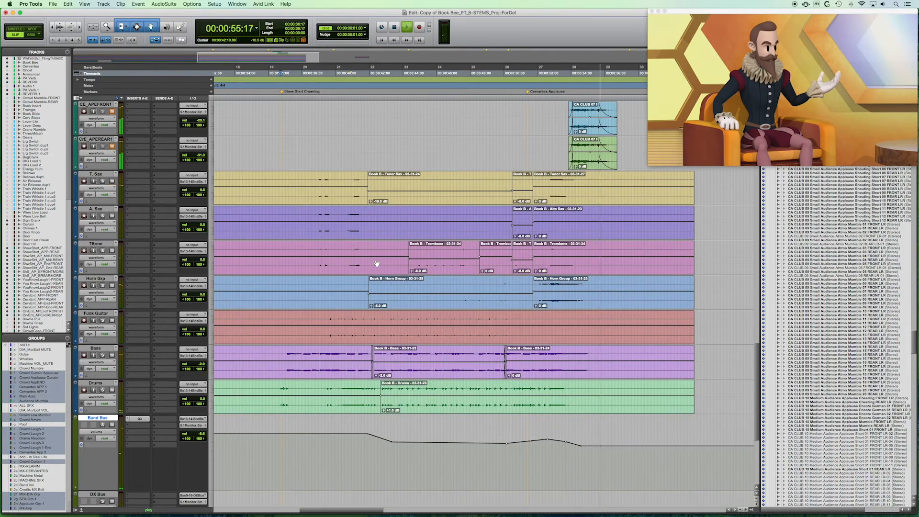
{"action": "scroll", "coordinate": [377, 264], "scroll_direction": "down", "scroll_amount": 1}
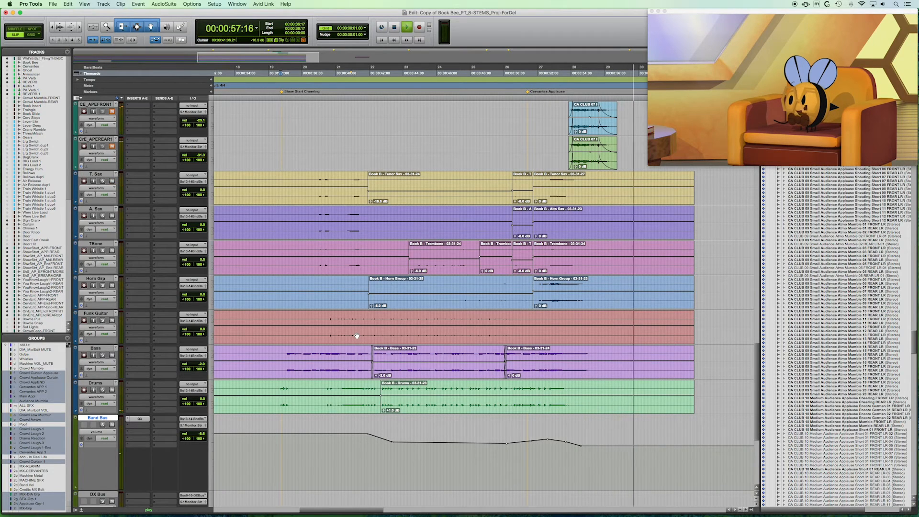
{"action": "key", "text": "space"}
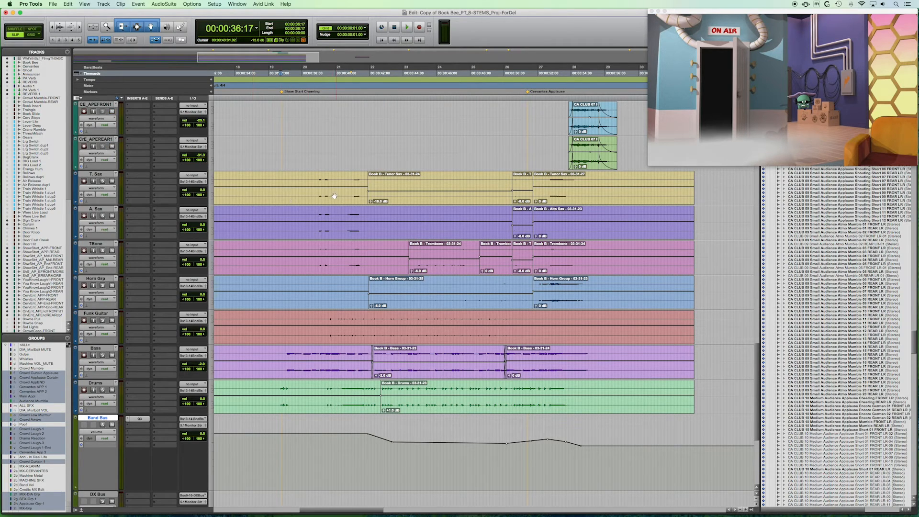
Unmute the sound effects and audience tracks along with the Cervantes dialogue track.
{"action": "scroll", "coordinate": [243, 238], "scroll_direction": "up", "scroll_amount": 15}
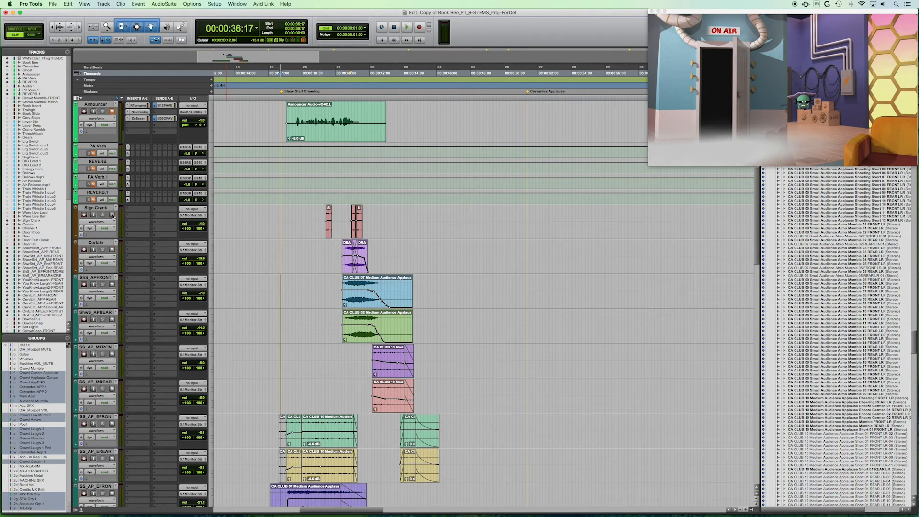
{"action": "scroll", "coordinate": [246, 249], "scroll_direction": "up", "scroll_amount": 10}
{"action": "left_click", "coordinate": [112, 196]}
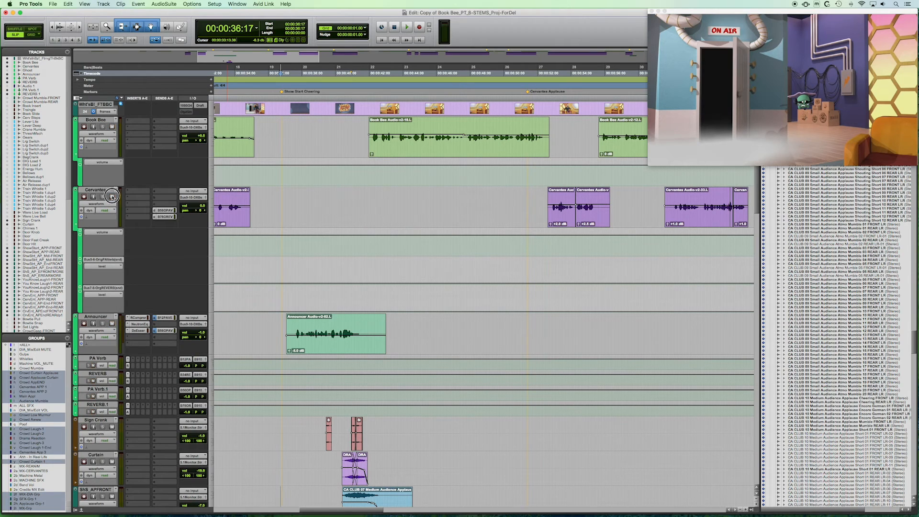
Play the full mix from 00:00:36:17 while following the dialogue, effects, and audience tracks down toward the band tracks.
{"action": "key", "text": "space"}
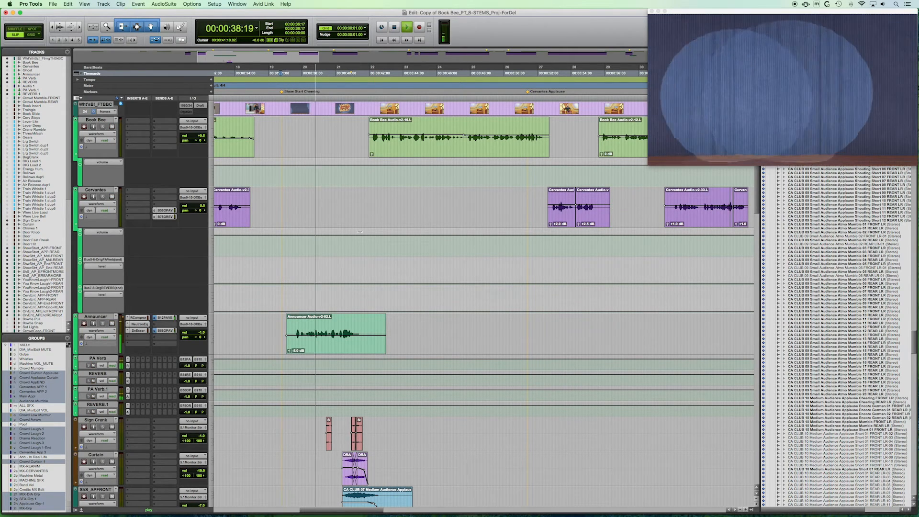
{"action": "scroll", "coordinate": [359, 232], "scroll_direction": "down", "scroll_amount": 4}
{"action": "scroll", "coordinate": [360, 232], "scroll_direction": "down", "scroll_amount": 6}
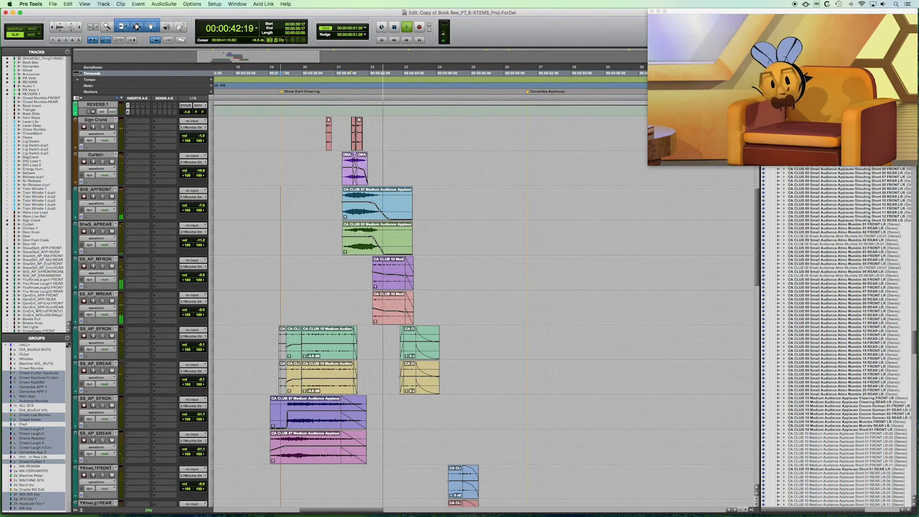
{"action": "scroll", "coordinate": [360, 232], "scroll_direction": "down", "scroll_amount": 1}
{"action": "scroll", "coordinate": [359, 232], "scroll_direction": "down", "scroll_amount": 8}
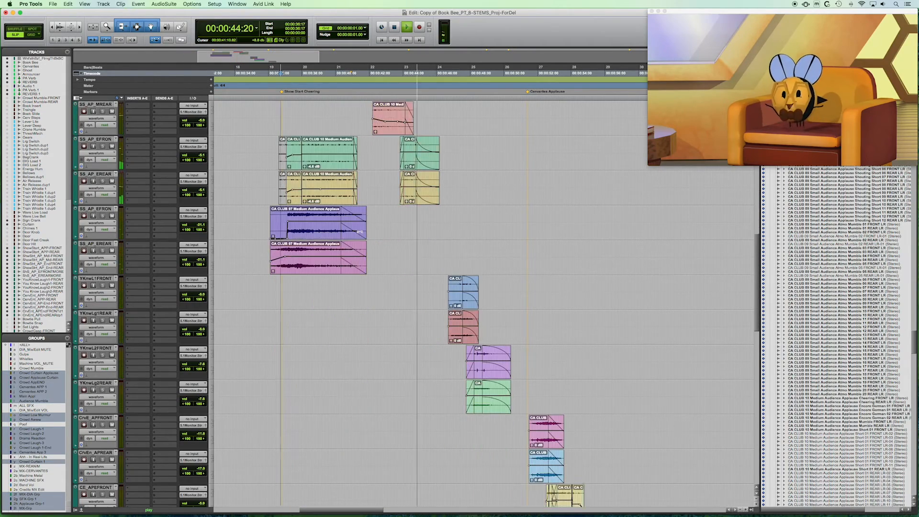
{"action": "scroll", "coordinate": [359, 232], "scroll_direction": "down", "scroll_amount": 2}
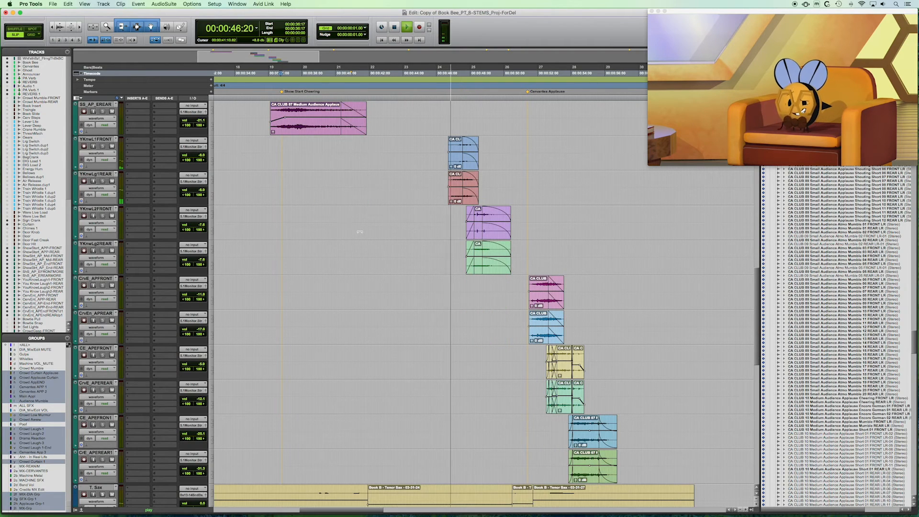
{"action": "scroll", "coordinate": [360, 231], "scroll_direction": "down", "scroll_amount": 3}
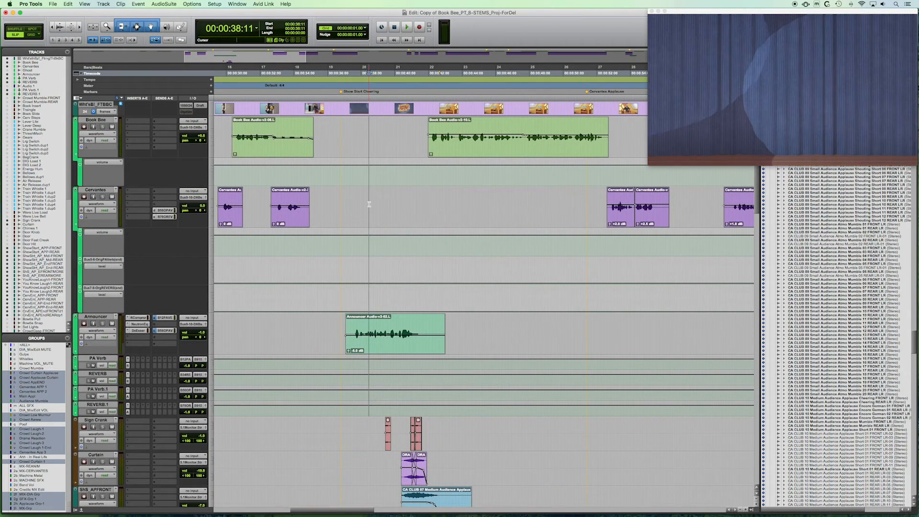
Place the edit cursor at 00:00:36:18, by the Show Start Cheering marker.
{"action": "scroll", "coordinate": [355, 206], "scroll_direction": "left", "scroll_amount": 10}
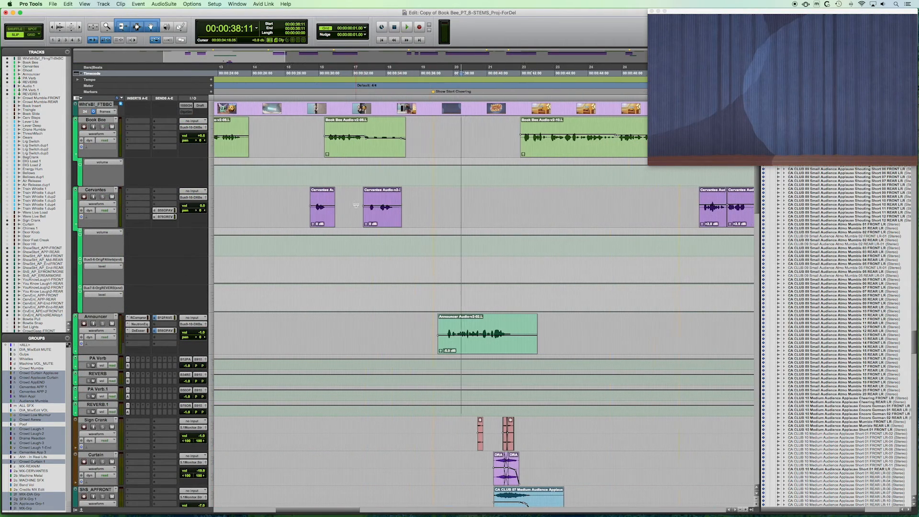
{"action": "scroll", "coordinate": [356, 205], "scroll_direction": "right", "scroll_amount": 11}
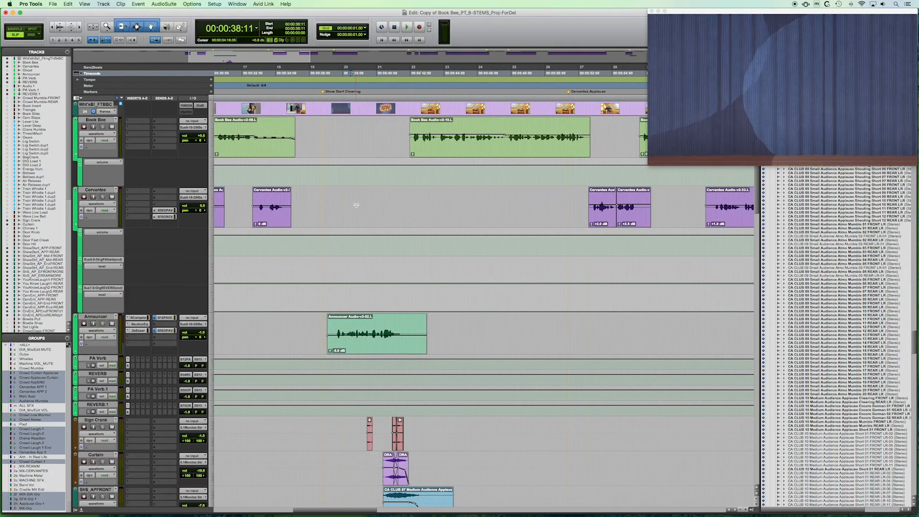
{"action": "left_click", "coordinate": [321, 200]}
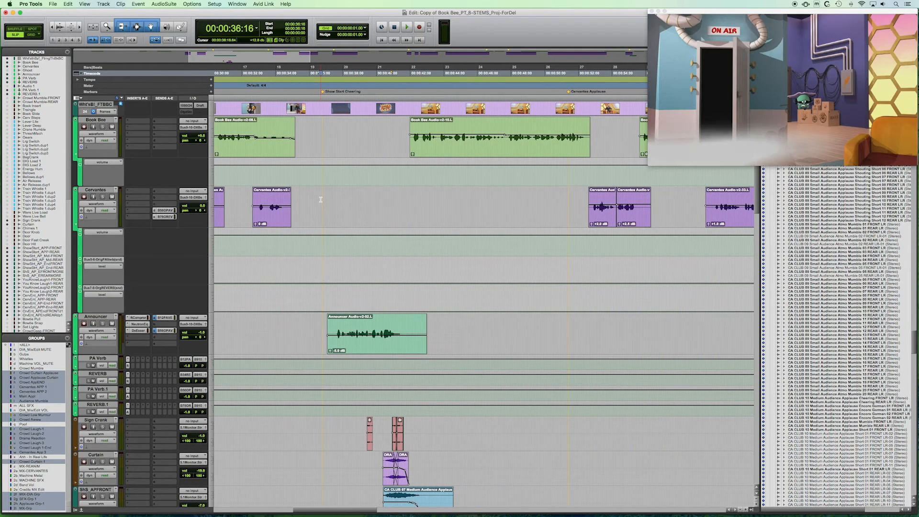
{"action": "left_click", "coordinate": [322, 202]}
Open the Mix window with the Band Bus, DX Bus, and Master ST channels in view.
{"action": "left_click", "coordinate": [235, 4]}
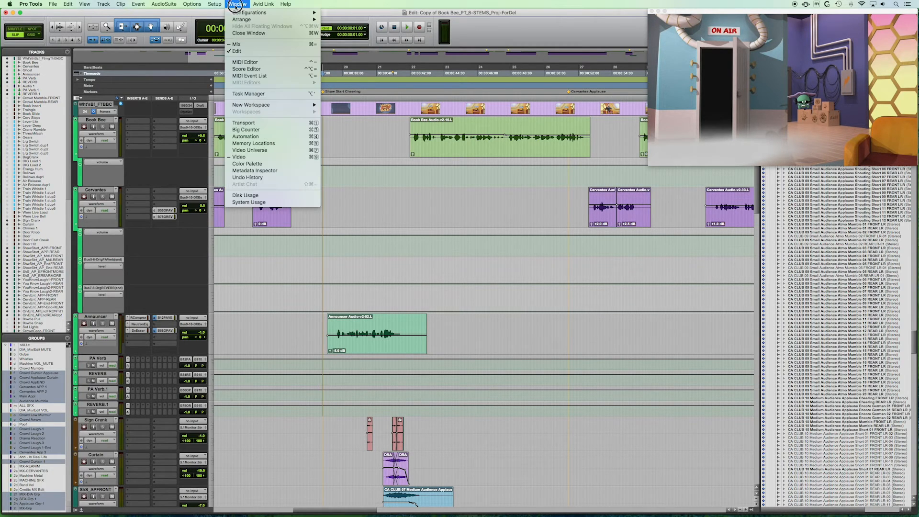
{"action": "left_click", "coordinate": [239, 45]}
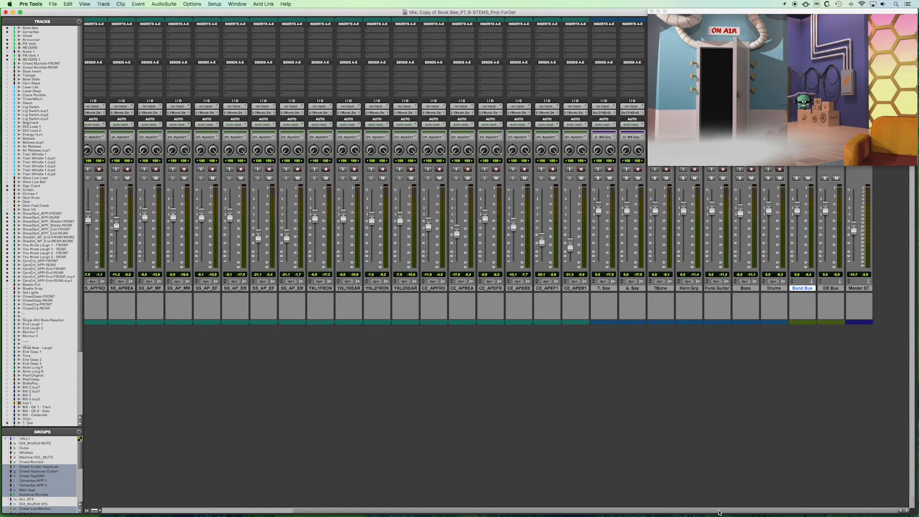
{"action": "left_click_drag", "start_coordinate": [718, 511], "coordinate": [825, 487]}
{"action": "key", "text": "super+equal"}
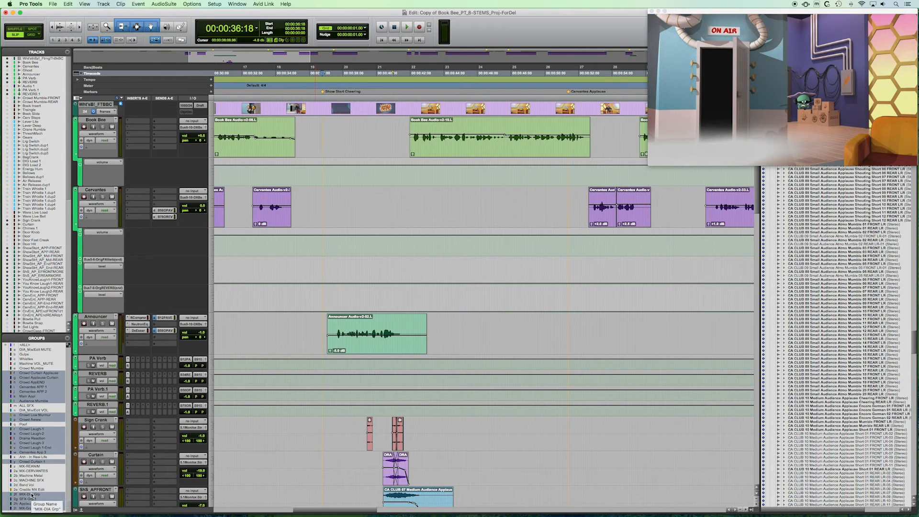
{"action": "key", "text": "super+equal"}
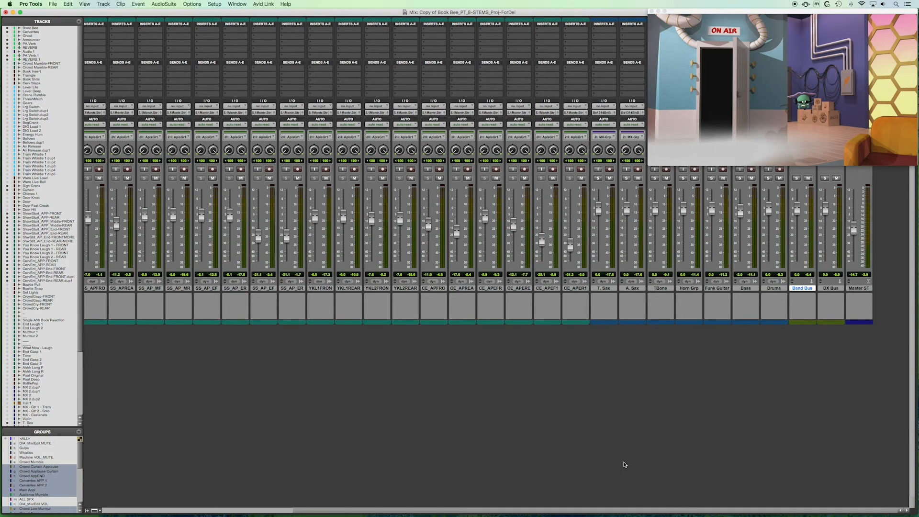
Look across the mixer from Book Bee to Master ST and play the mix while watching the dialogue, effects, and applause meters.
{"action": "left_click_drag", "start_coordinate": [629, 512], "coordinate": [412, 512]}
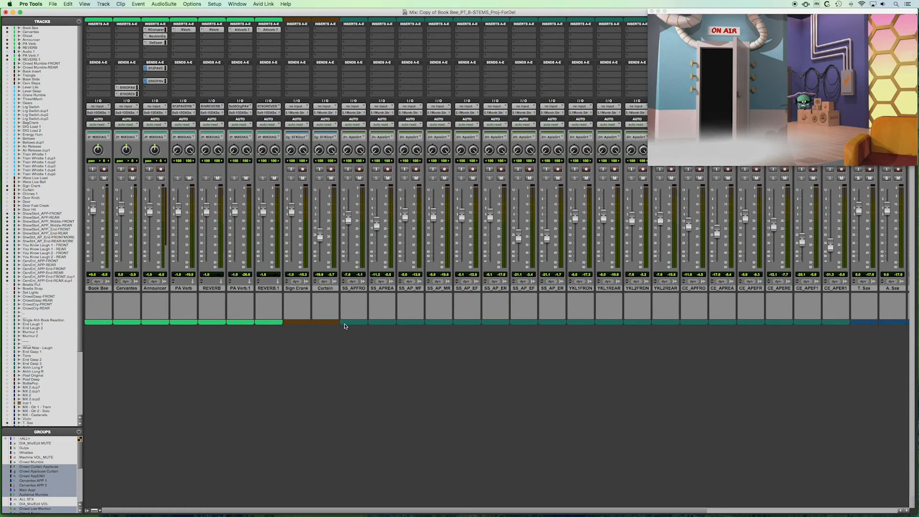
{"action": "left_click_drag", "start_coordinate": [283, 511], "coordinate": [554, 485]}
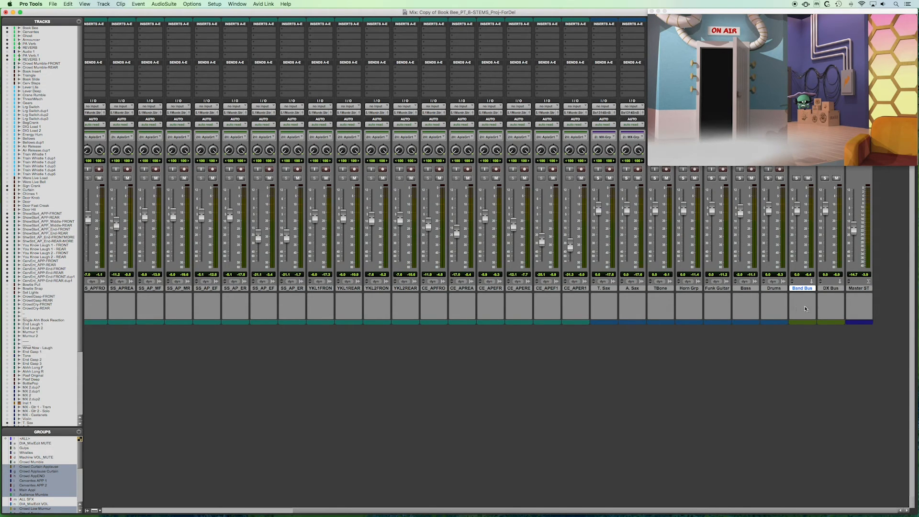
{"action": "left_click_drag", "start_coordinate": [664, 512], "coordinate": [421, 498]}
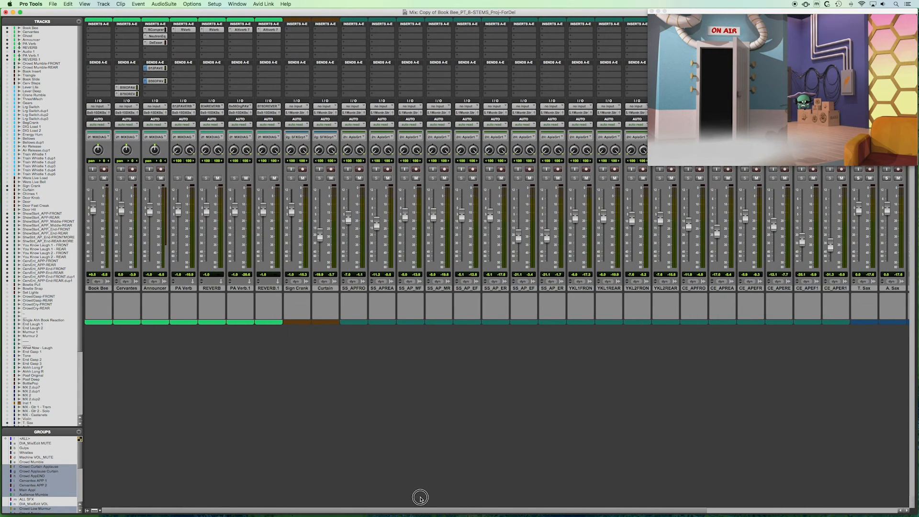
{"action": "left_click_drag", "start_coordinate": [420, 498], "coordinate": [404, 474]}
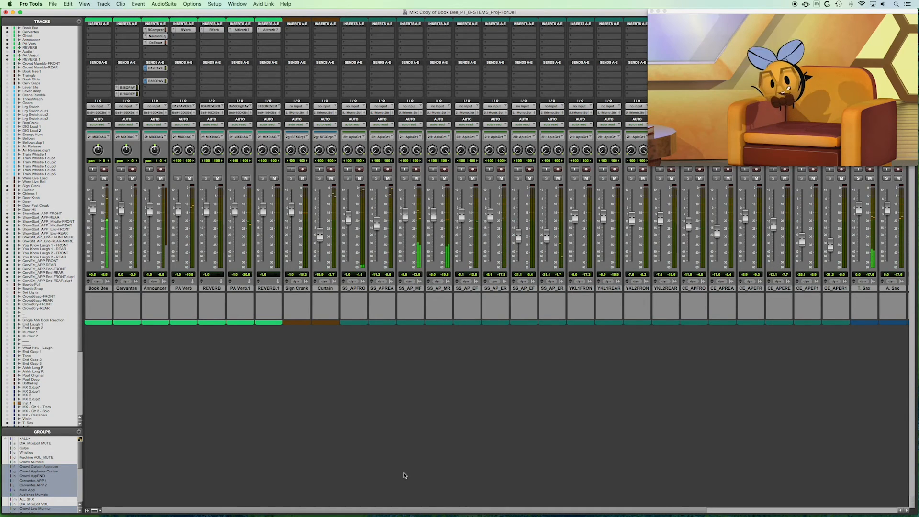
{"action": "left_click", "coordinate": [386, 512]}
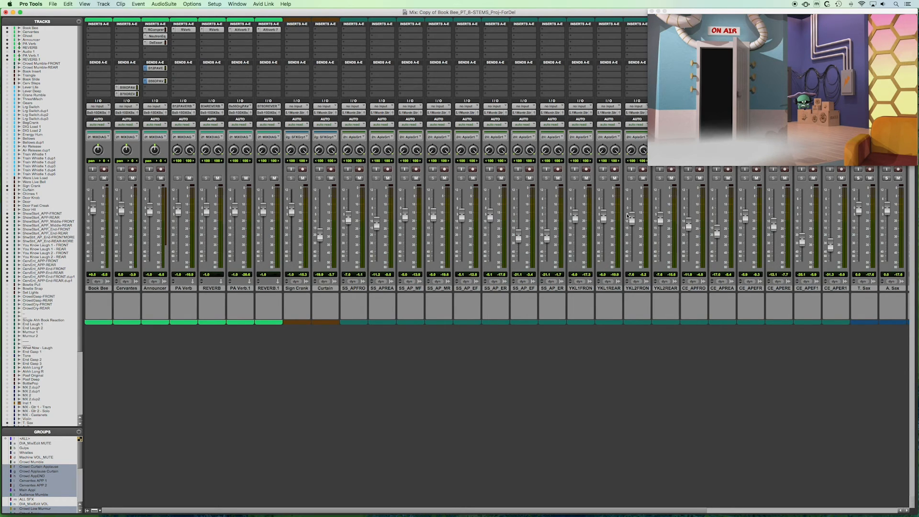
Play the mix while watching the Band Bus, DX Bus, and Master ST faders and meters, and stop playback.
{"action": "left_click_drag", "start_coordinate": [249, 511], "coordinate": [544, 464]}
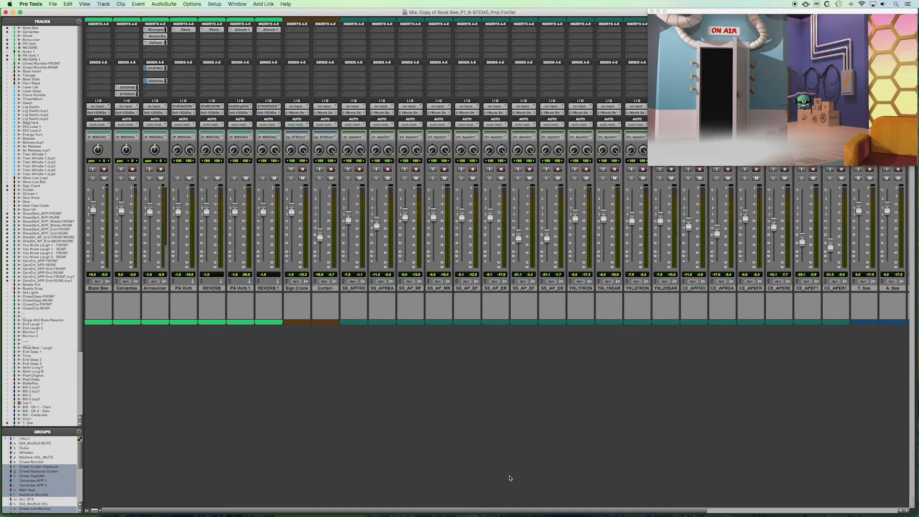
{"action": "left_click_drag", "start_coordinate": [467, 509], "coordinate": [688, 483]}
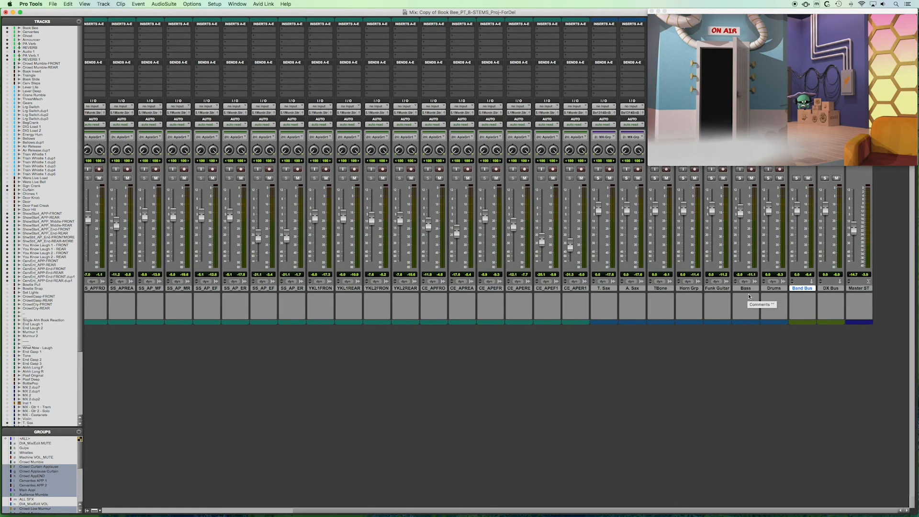
{"action": "key", "text": "space"}
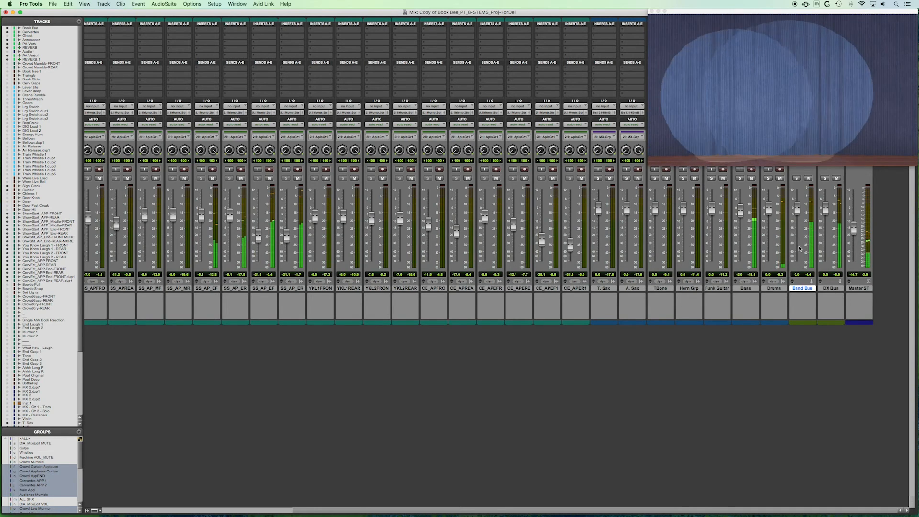
{"action": "left_click", "coordinate": [803, 299]}
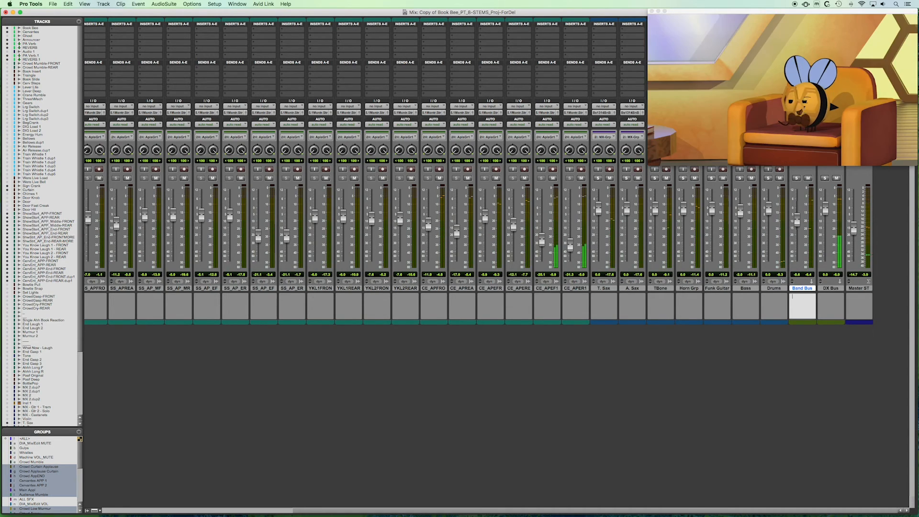
{"action": "left_click", "coordinate": [681, 375]}
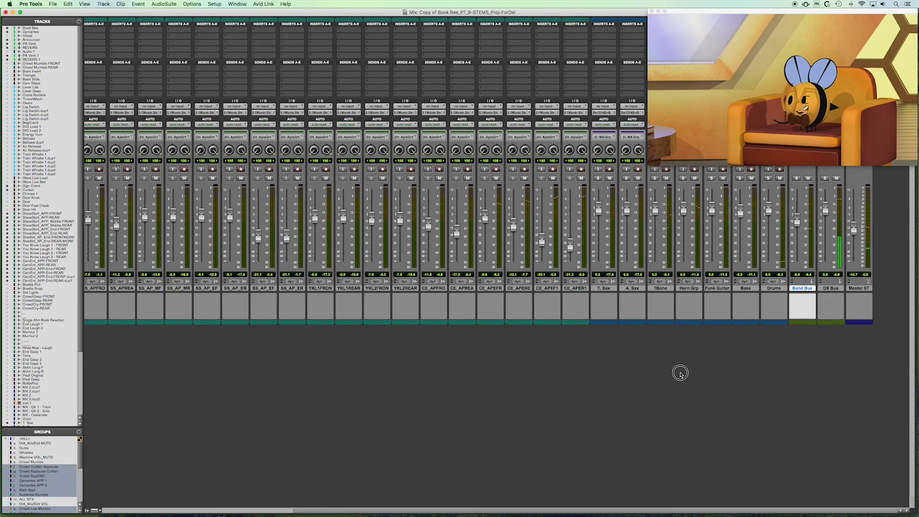
{"action": "left_click", "coordinate": [631, 372]}
{"action": "left_click", "coordinate": [156, 11]}
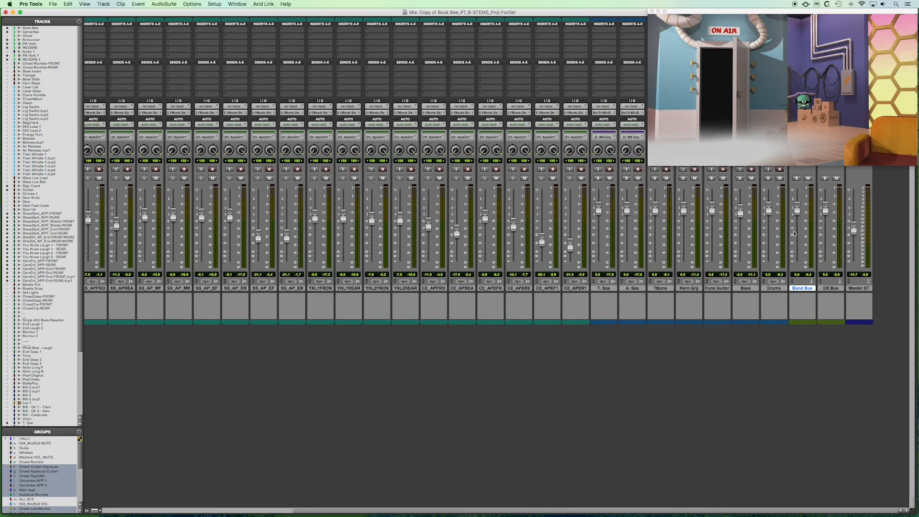
In the Edit window, highlight the Band Bus volume automation from 00:00:41:09, and place the edit cursor at 00:00:36:05.
{"action": "key", "text": "super+="}
{"action": "scroll", "coordinate": [445, 415], "scroll_direction": "down", "scroll_amount": 20}
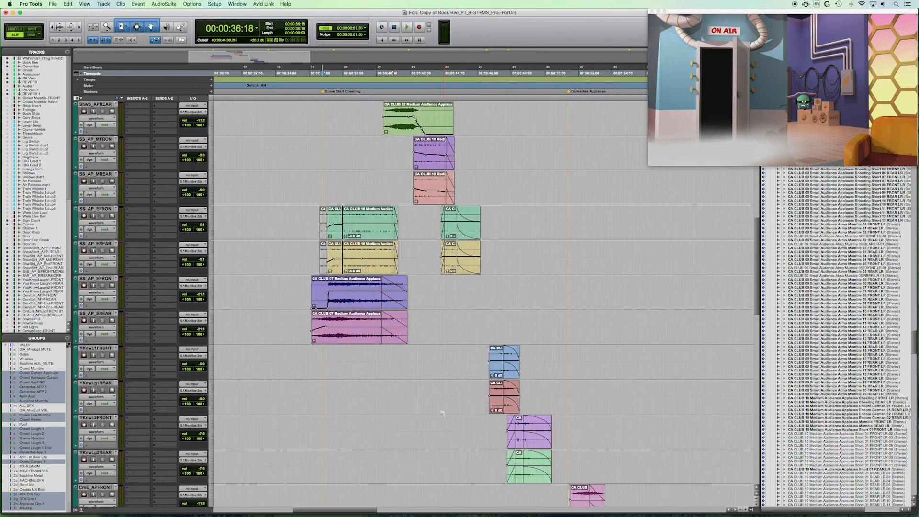
{"action": "scroll", "coordinate": [444, 414], "scroll_direction": "down", "scroll_amount": 15}
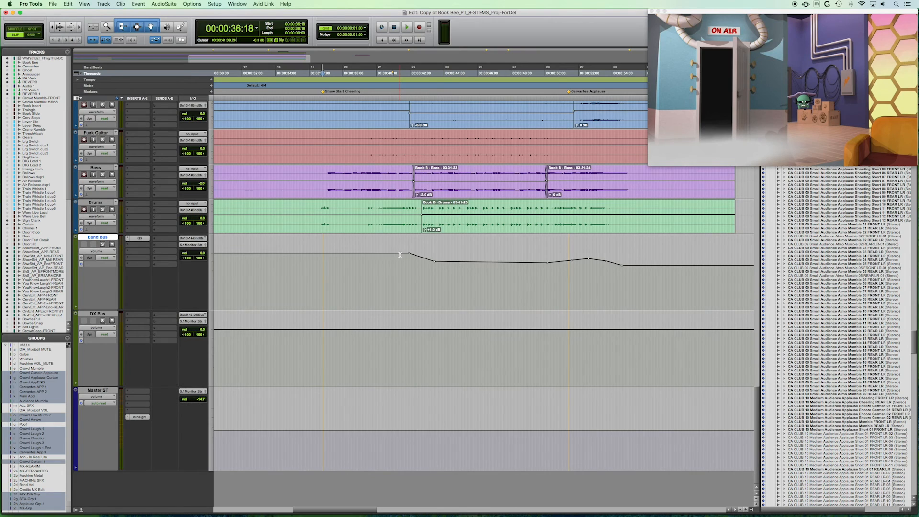
{"action": "left_click_drag", "start_coordinate": [401, 256], "coordinate": [653, 263]}
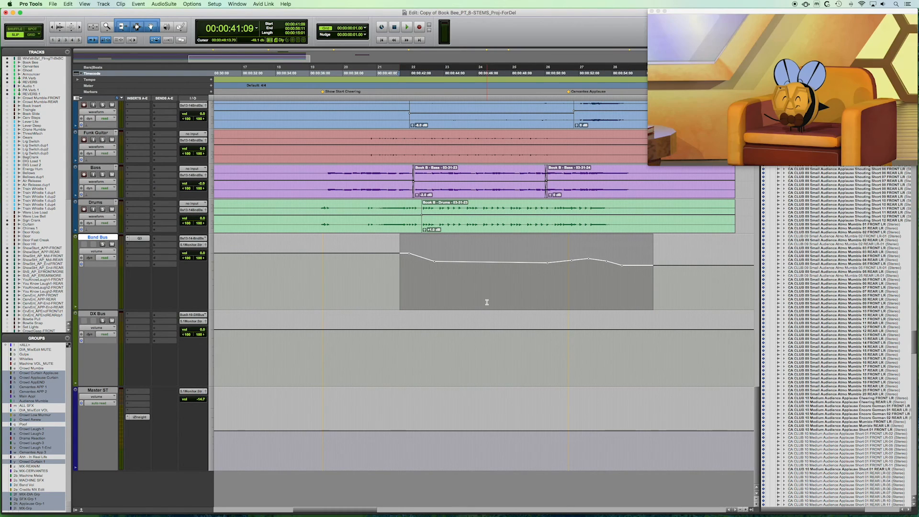
{"action": "left_click", "coordinate": [313, 268]}
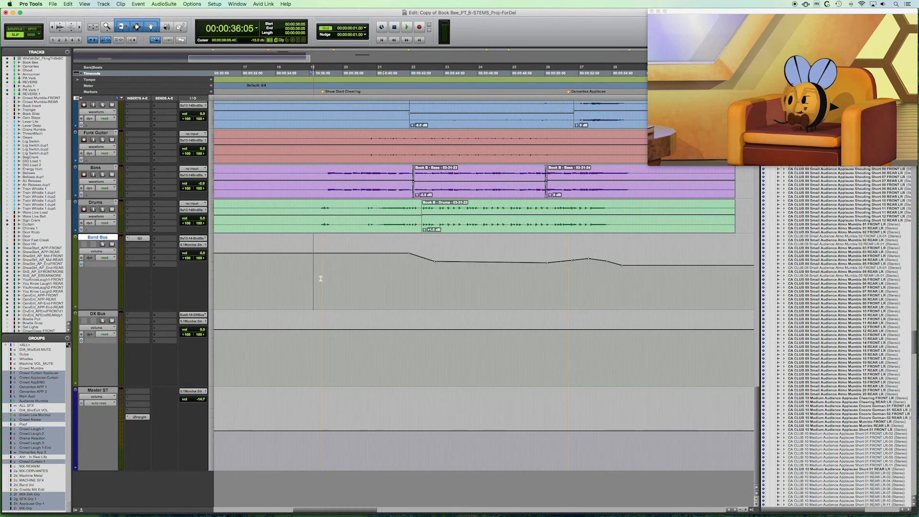
Review the audience applause, sound effects, and Announcer tracks, comparing the Edit and Mix window views.
{"action": "scroll", "coordinate": [339, 283], "scroll_direction": "up", "scroll_amount": 2}
{"action": "scroll", "coordinate": [340, 285], "scroll_direction": "down", "scroll_amount": 15}
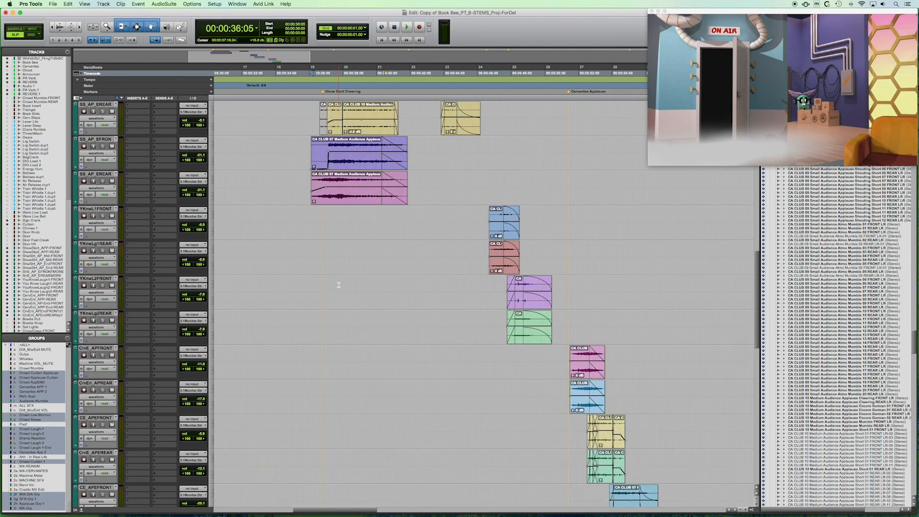
{"action": "scroll", "coordinate": [339, 285], "scroll_direction": "up", "scroll_amount": 10}
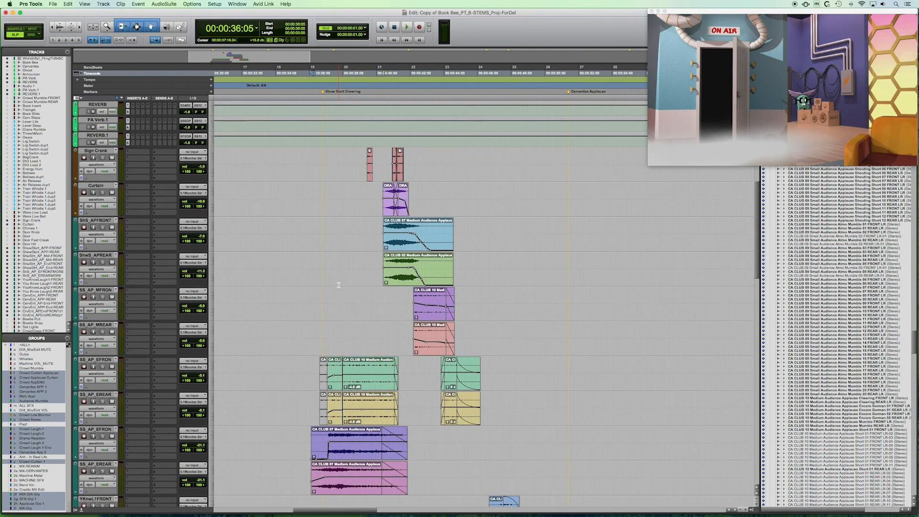
{"action": "scroll", "coordinate": [338, 285], "scroll_direction": "up", "scroll_amount": 2}
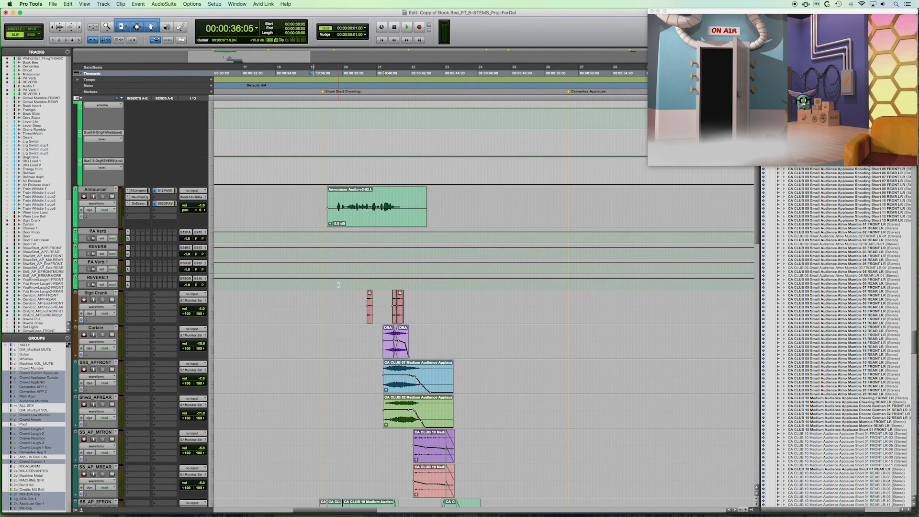
{"action": "scroll", "coordinate": [338, 285], "scroll_direction": "down", "scroll_amount": 8}
{"action": "key", "text": "super+equal"}
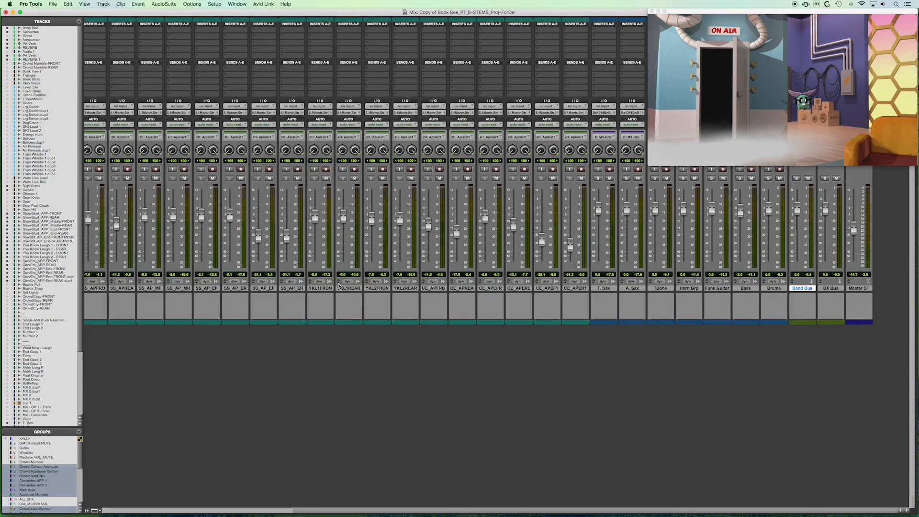
{"action": "key", "text": "super+equal"}
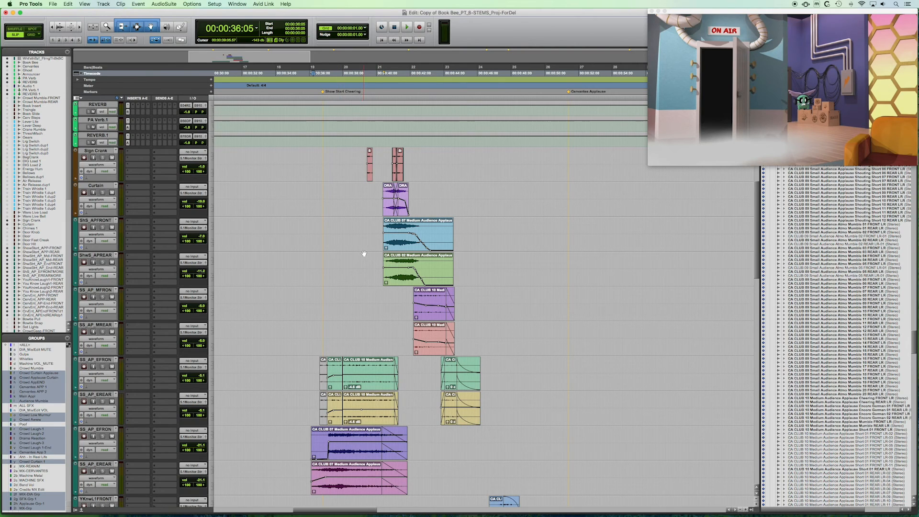
Zoom in on the show-start applause clips, set the edit start to 00:00:40:09, and examine their fades and volume curves.
{"action": "scroll", "coordinate": [364, 253], "scroll_direction": "up", "scroll_amount": 5}
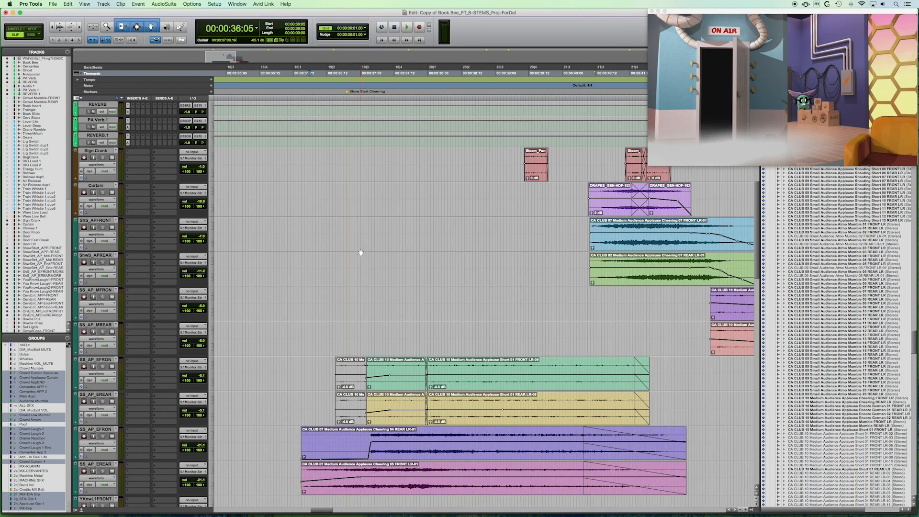
{"action": "scroll", "coordinate": [363, 252], "scroll_direction": "right", "scroll_amount": 5}
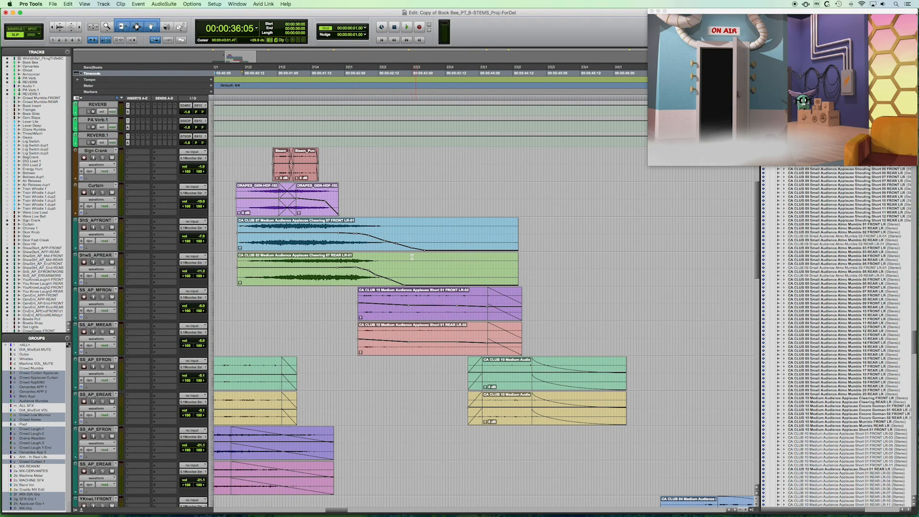
{"action": "left_click", "coordinate": [337, 245]}
{"action": "left_click", "coordinate": [219, 276]}
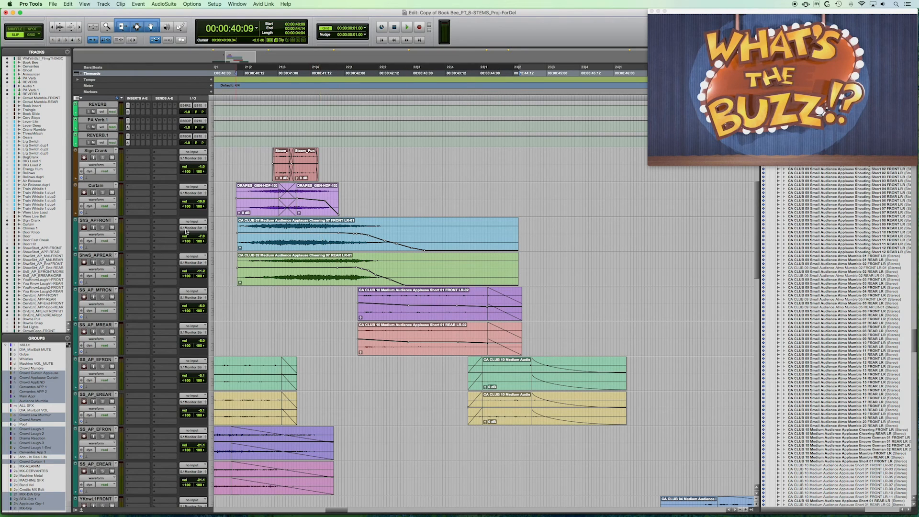
{"action": "scroll", "coordinate": [269, 255], "scroll_direction": "left", "scroll_amount": 10}
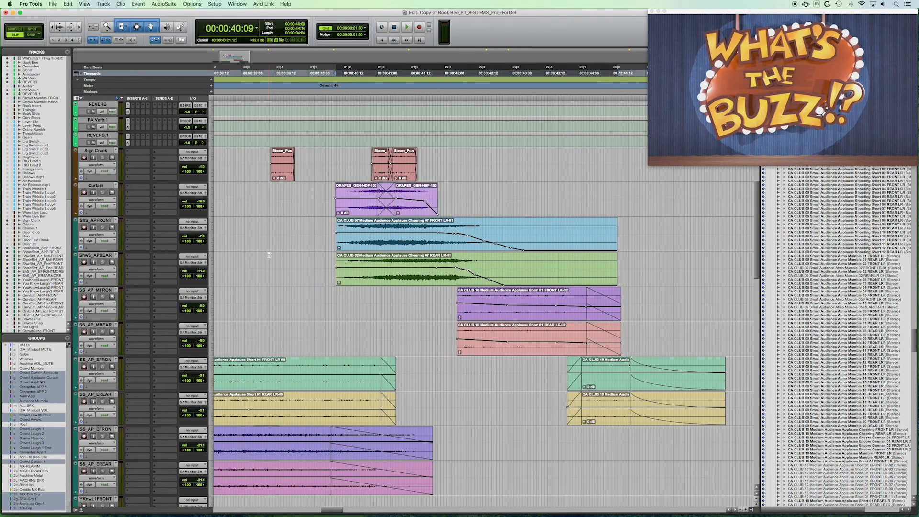
{"action": "scroll", "coordinate": [269, 255], "scroll_direction": "down", "scroll_amount": 1}
{"action": "scroll", "coordinate": [269, 255], "scroll_direction": "left", "scroll_amount": 4}
{"action": "scroll", "coordinate": [269, 255], "scroll_direction": "down", "scroll_amount": 1}
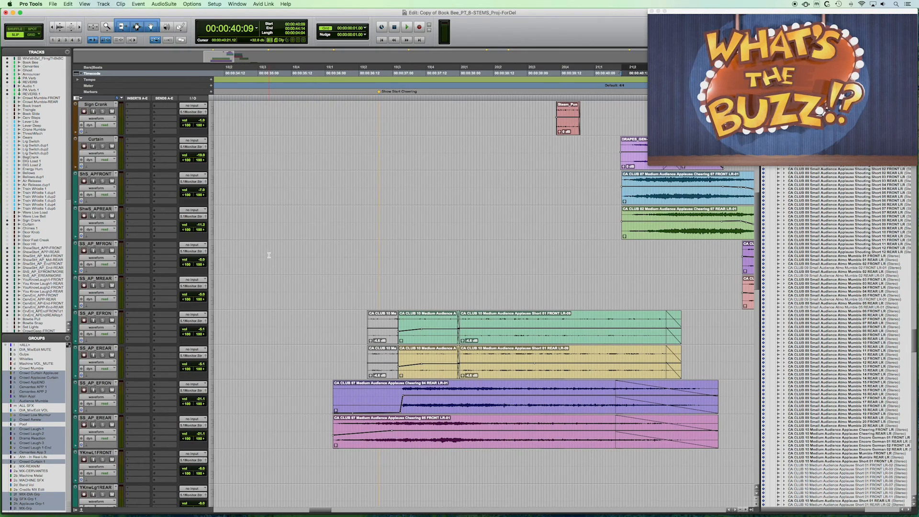
Show the Mix window from the Book Bee channel and switch to Narrow Mix so all channel strips through the master fit.
{"action": "key", "text": "super+equal"}
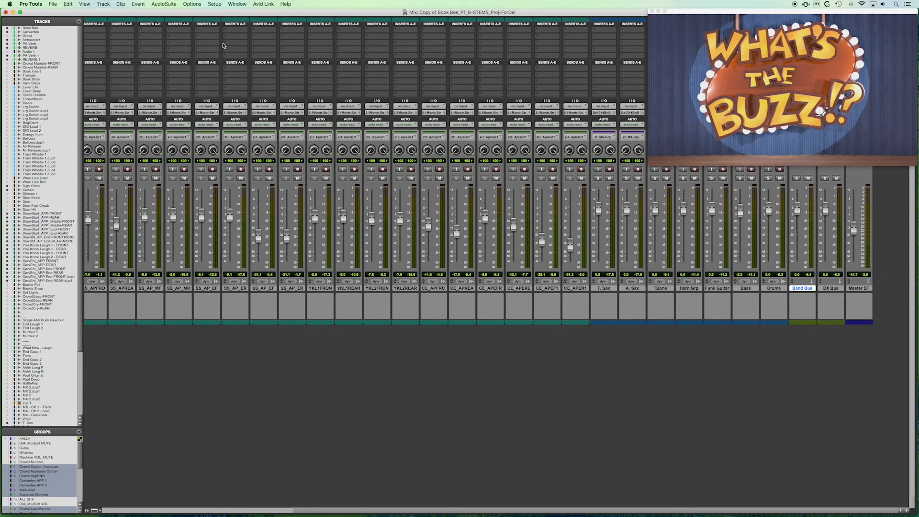
{"action": "left_click", "coordinate": [583, 509]}
{"action": "left_click_drag", "start_coordinate": [584, 509], "coordinate": [299, 487]}
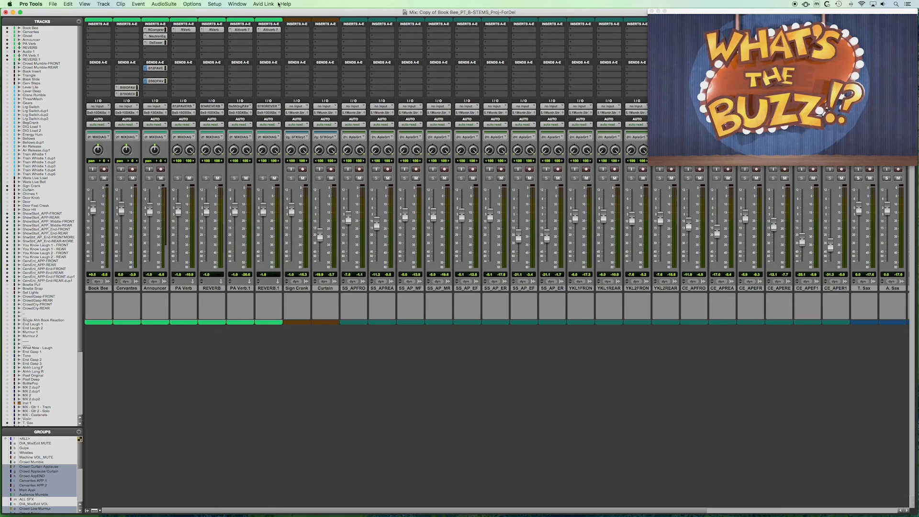
{"action": "left_click", "coordinate": [85, 4]}
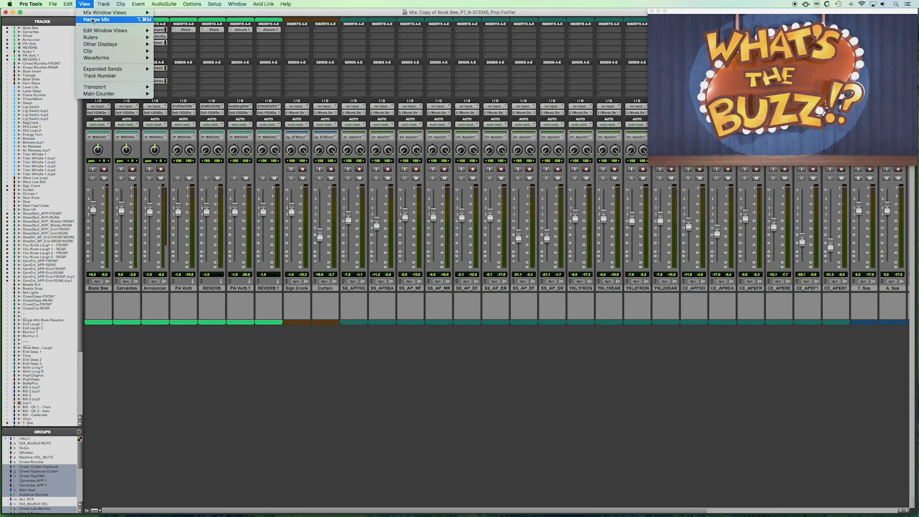
{"action": "left_click", "coordinate": [93, 20]}
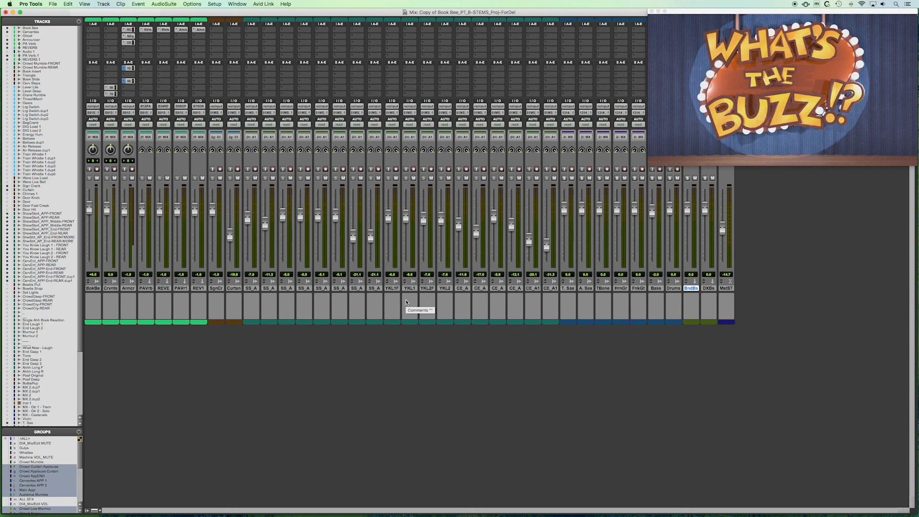
Play the full mix while watching the meters of all channels in the narrow Mix window, and stop playback.
{"action": "key", "text": "super+equal"}
{"action": "key", "text": "super+equal"}
{"action": "key", "text": "space"}
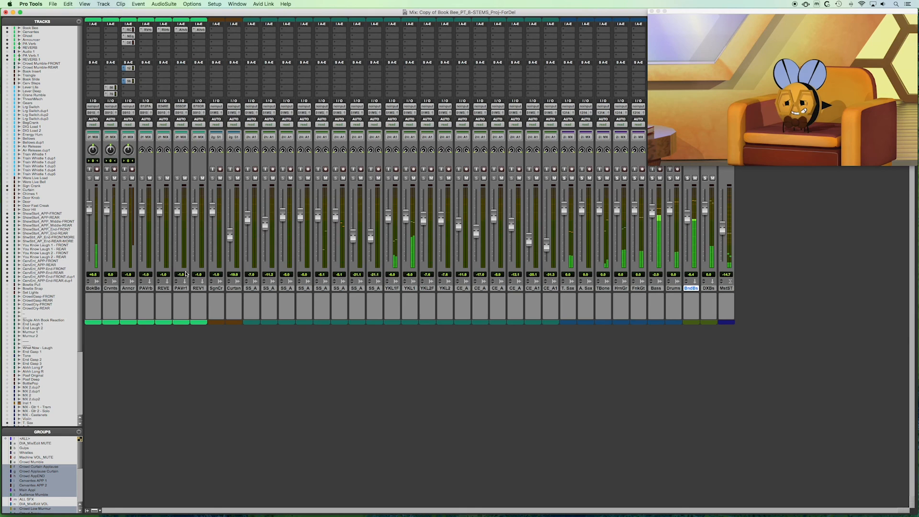
{"action": "key", "text": "space"}
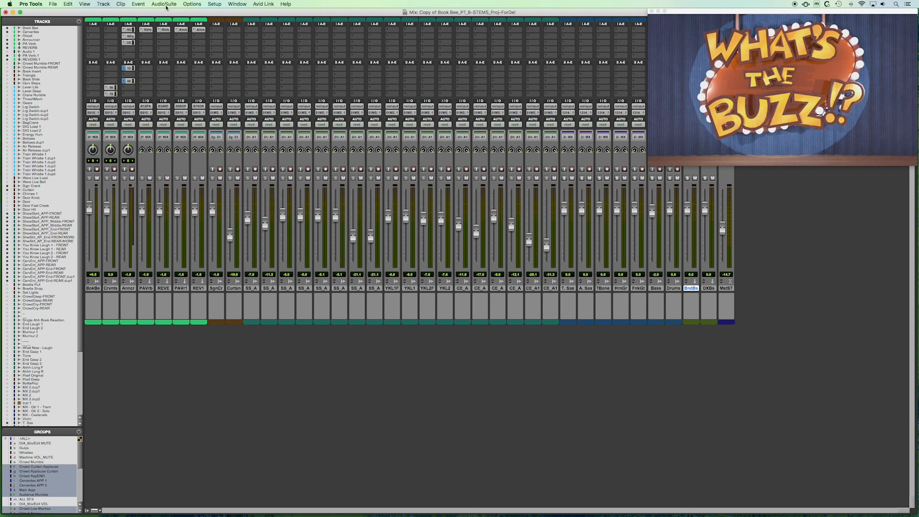
In the Edit window, examine the Sign Crank, Curtain, and layered audience applause clips, and the band tracks down to the Band Bus volume automation.
{"action": "key", "text": "super+equal"}
{"action": "scroll", "coordinate": [365, 185], "scroll_direction": "right", "scroll_amount": 3}
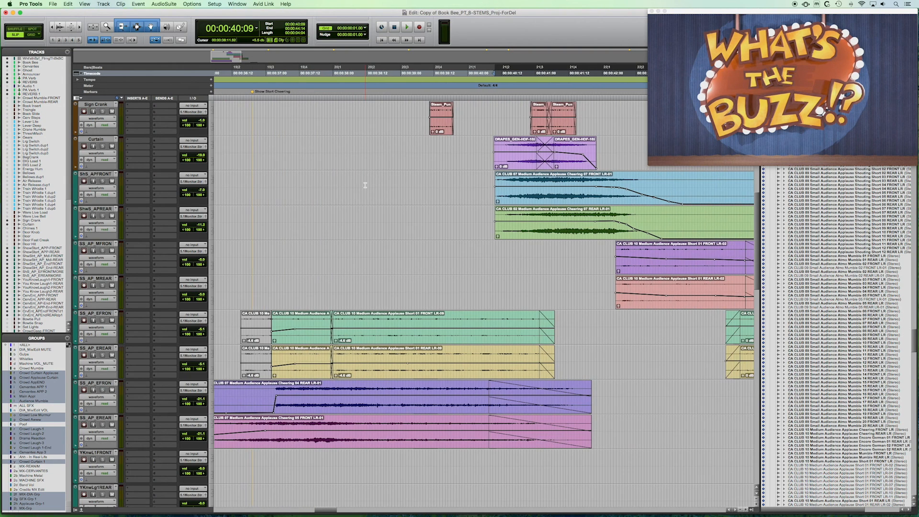
{"action": "scroll", "coordinate": [365, 185], "scroll_direction": "down", "scroll_amount": 5}
{"action": "scroll", "coordinate": [365, 185], "scroll_direction": "up", "scroll_amount": 3}
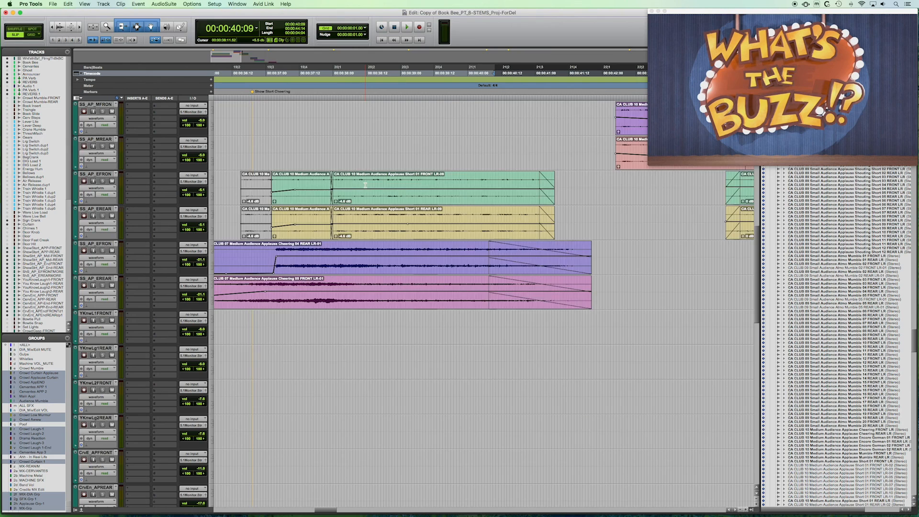
{"action": "scroll", "coordinate": [366, 185], "scroll_direction": "left", "scroll_amount": 2}
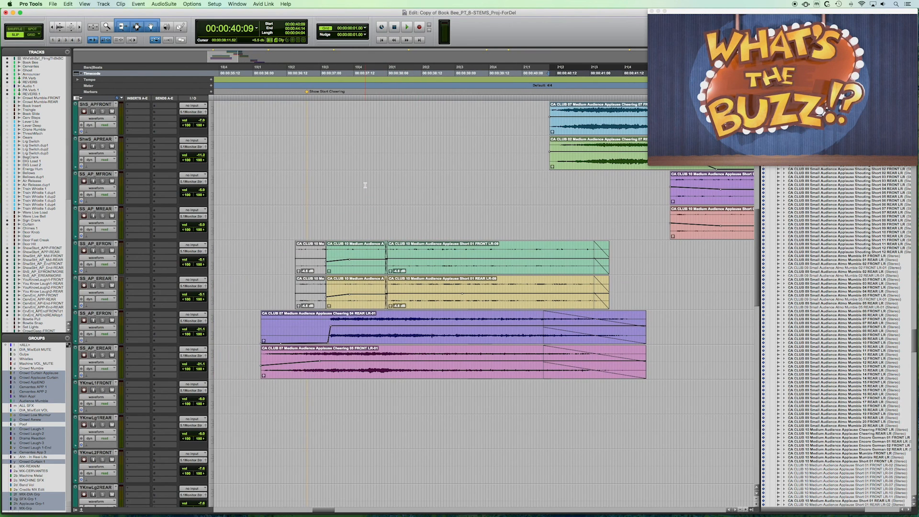
{"action": "scroll", "coordinate": [366, 185], "scroll_direction": "up", "scroll_amount": 3}
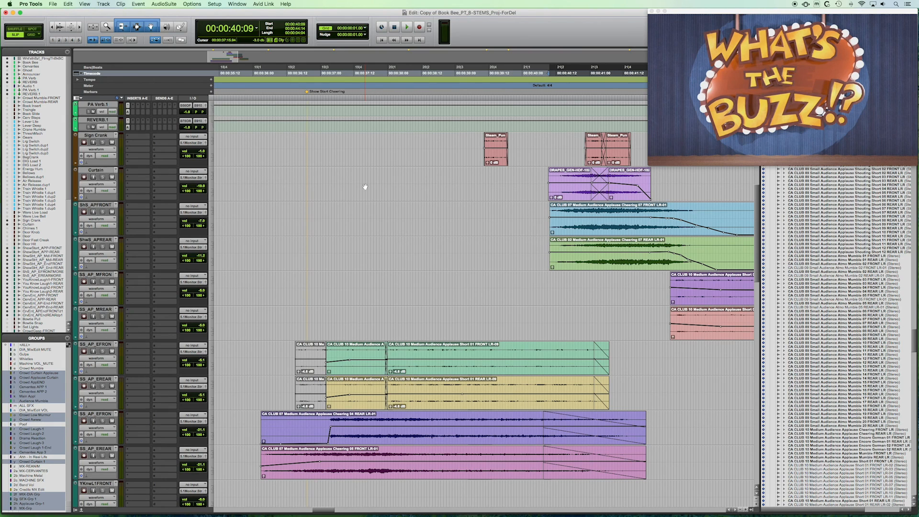
{"action": "scroll", "coordinate": [365, 187], "scroll_direction": "up", "scroll_amount": 1}
{"action": "scroll", "coordinate": [366, 187], "scroll_direction": "right", "scroll_amount": 1}
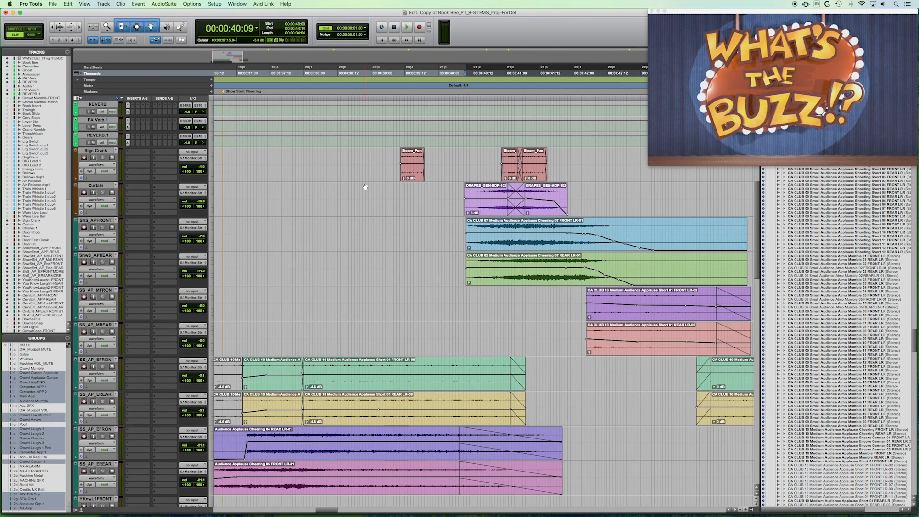
{"action": "scroll", "coordinate": [366, 187], "scroll_direction": "down", "scroll_amount": 3}
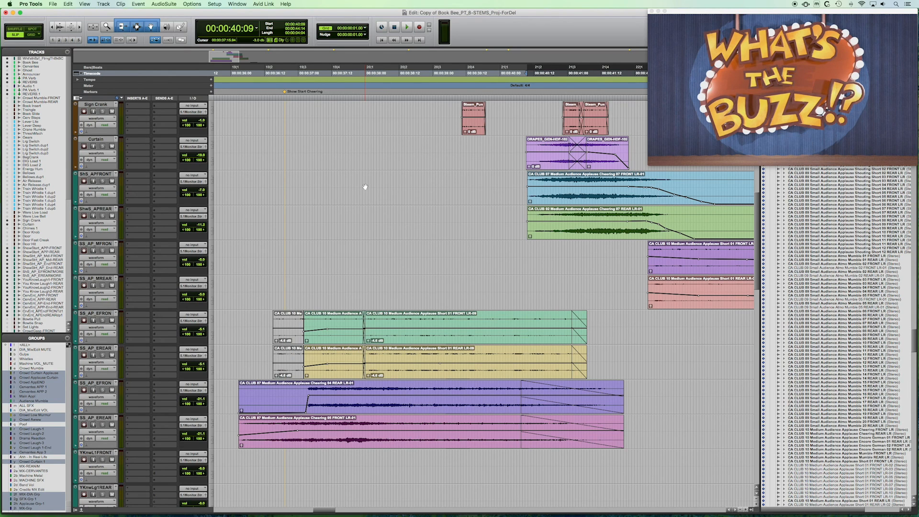
{"action": "scroll", "coordinate": [365, 187], "scroll_direction": "down", "scroll_amount": 8}
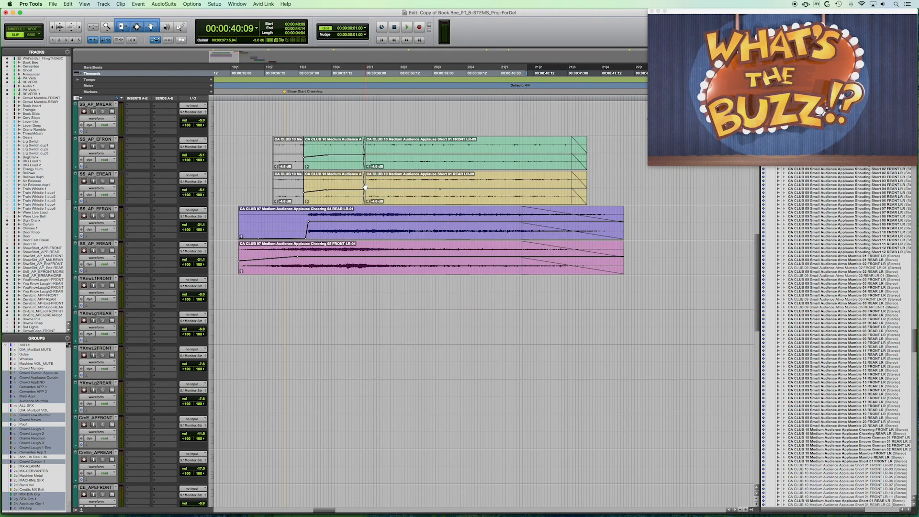
{"action": "scroll", "coordinate": [365, 186], "scroll_direction": "down", "scroll_amount": 8}
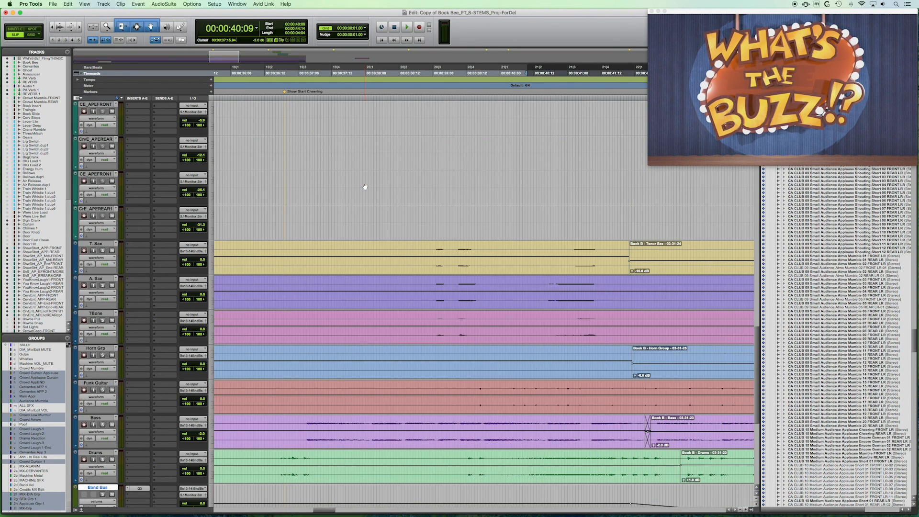
{"action": "scroll", "coordinate": [366, 187], "scroll_direction": "down", "scroll_amount": 2}
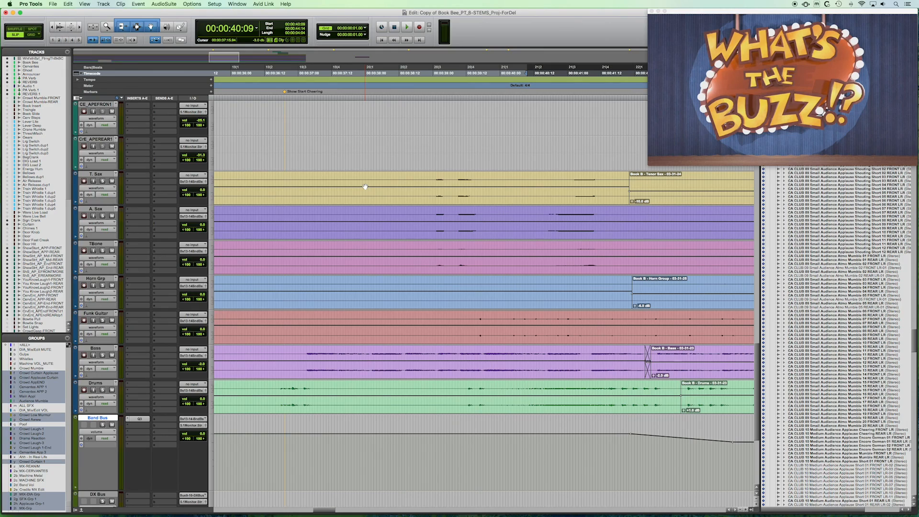